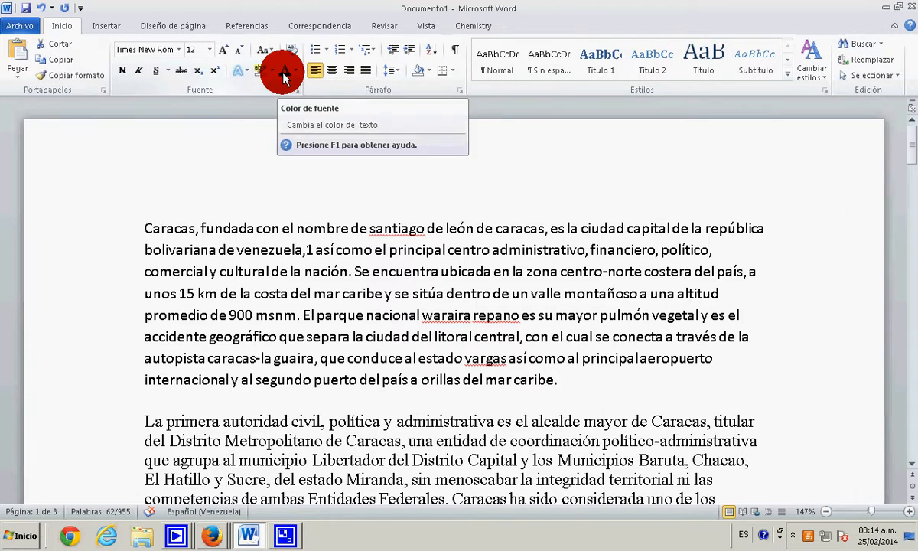
- Make the first paragraph, beginning "Caracas, fundada con el nombre", bold
left_click(174, 217)
left_click_drag(144, 227, 535, 374)
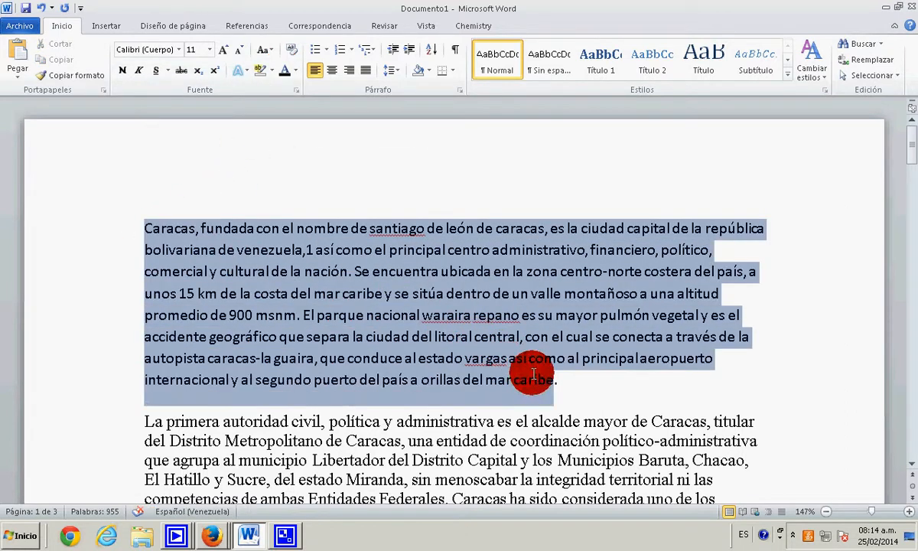
left_click(121, 72)
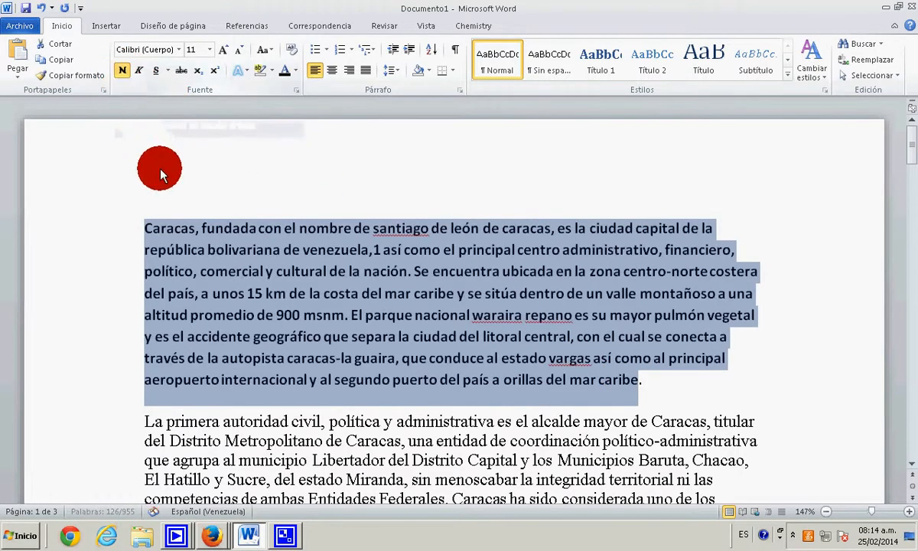
left_click(163, 229)
scroll(164, 233, "down", 2)
scroll(175, 236, "up", 1)
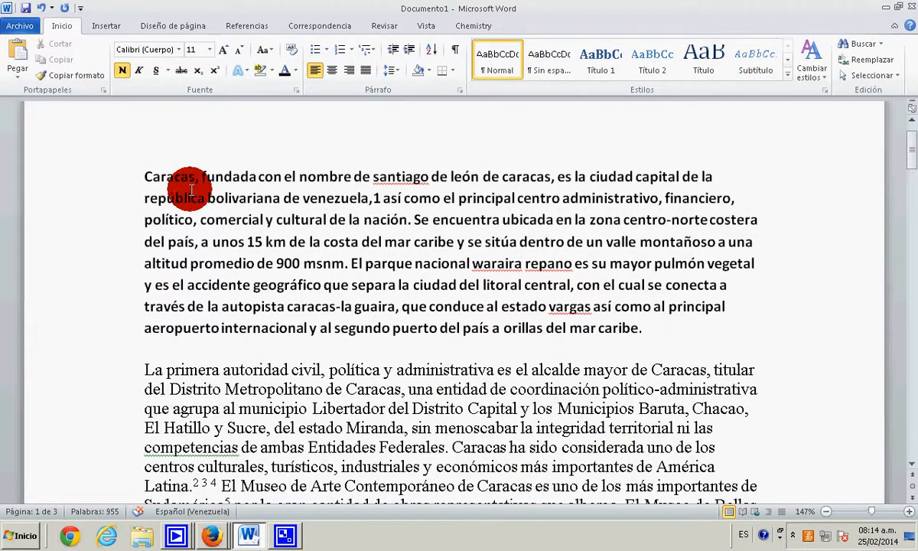
- Remove the bold formatting from the first paragraph and reapply it
left_click_drag(641, 327, 572, 323)
left_click(122, 71)
left_click(122, 70)
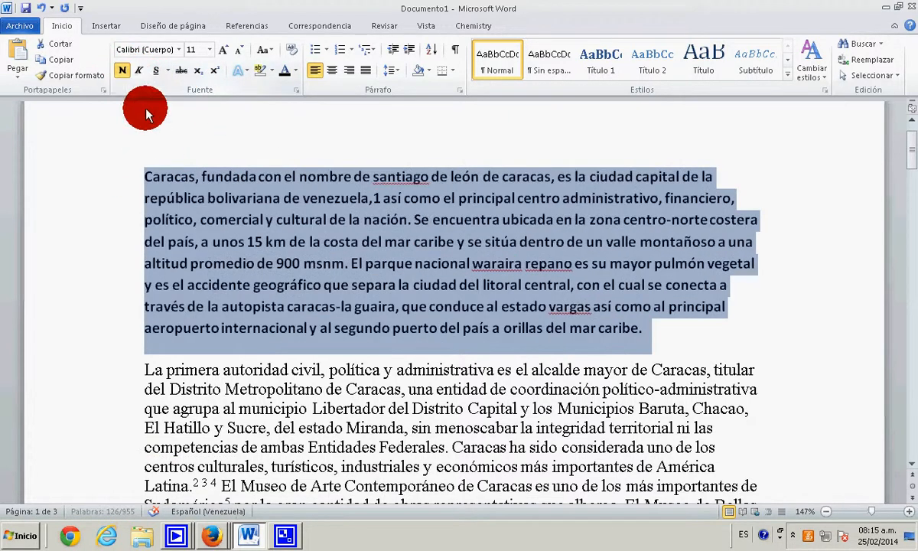
left_click(215, 199)
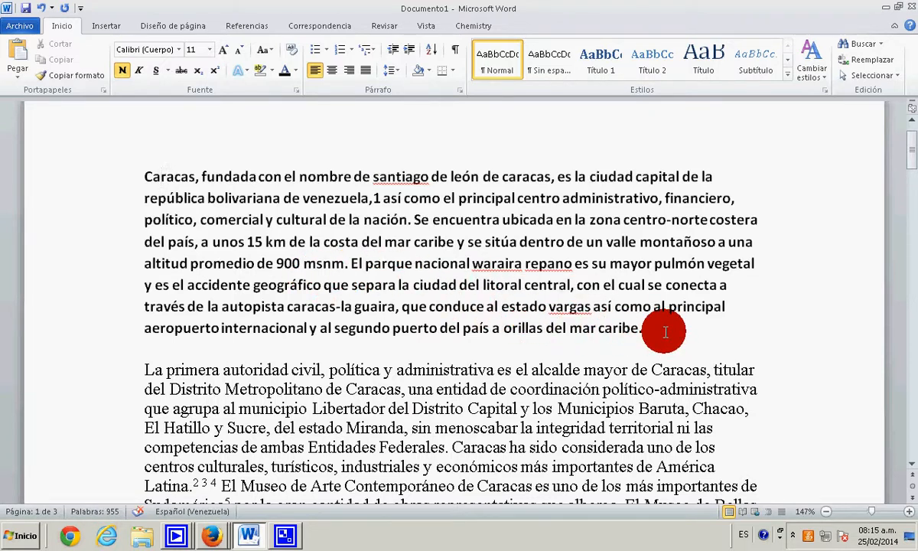
- Apply italics to the whole first paragraph, beginning "Caracas, fundada"
left_click_drag(646, 329, 123, 175)
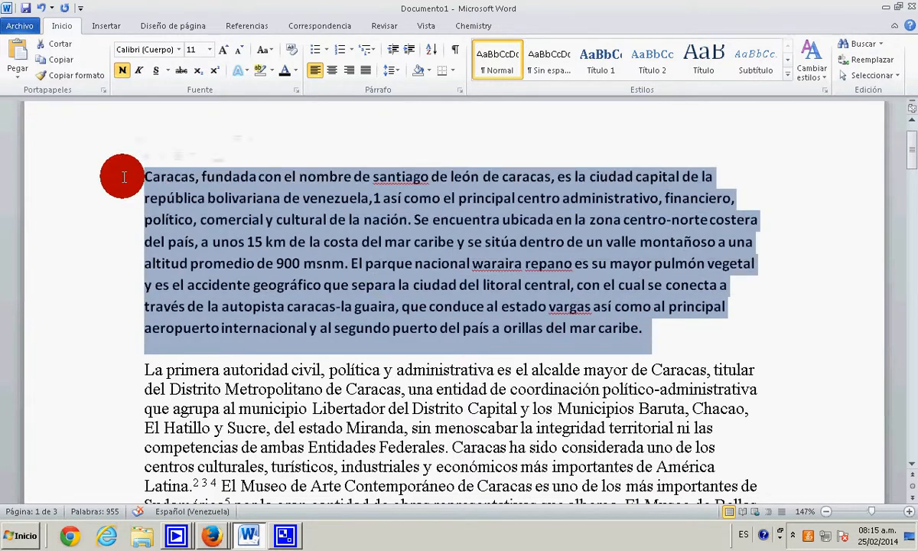
left_click(138, 70)
left_click(133, 127)
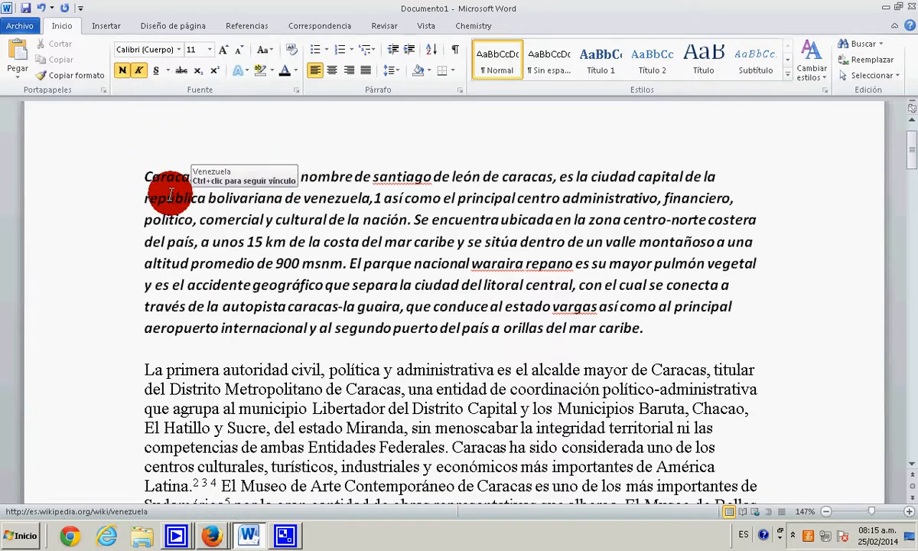
- Italicize the second paragraph, beginning "La primera autoridad civil"
scroll(165, 240, "down", 3)
left_click_drag(143, 212, 335, 370)
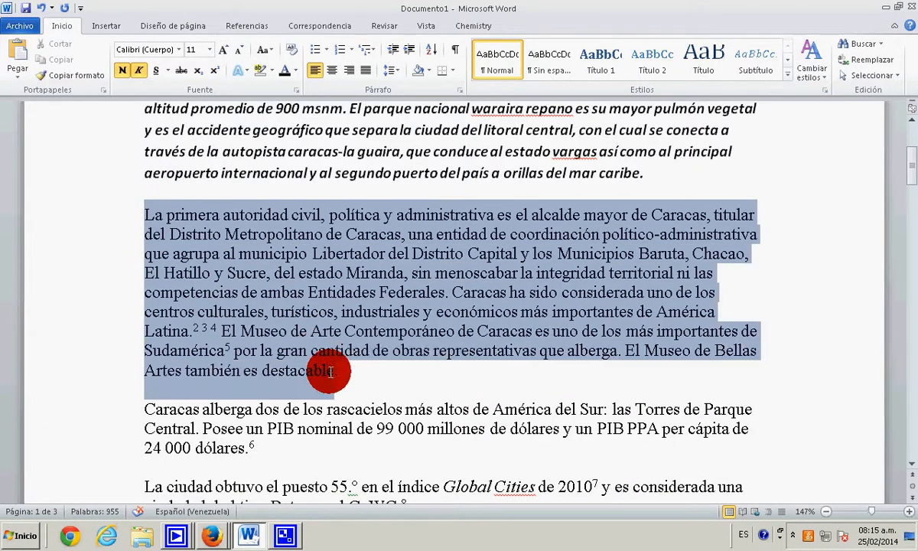
left_click(138, 70)
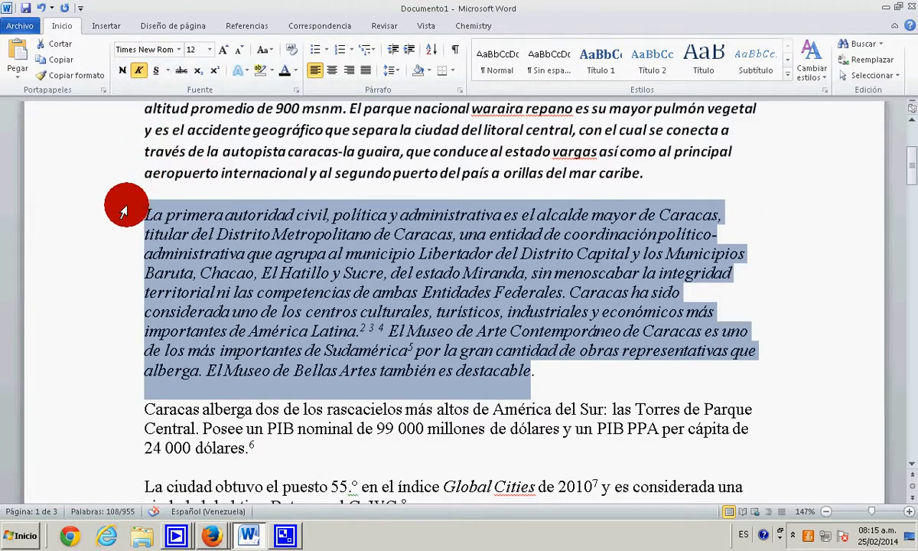
left_click(125, 206)
scroll(127, 221, "up", 2)
scroll(297, 246, "down", 1)
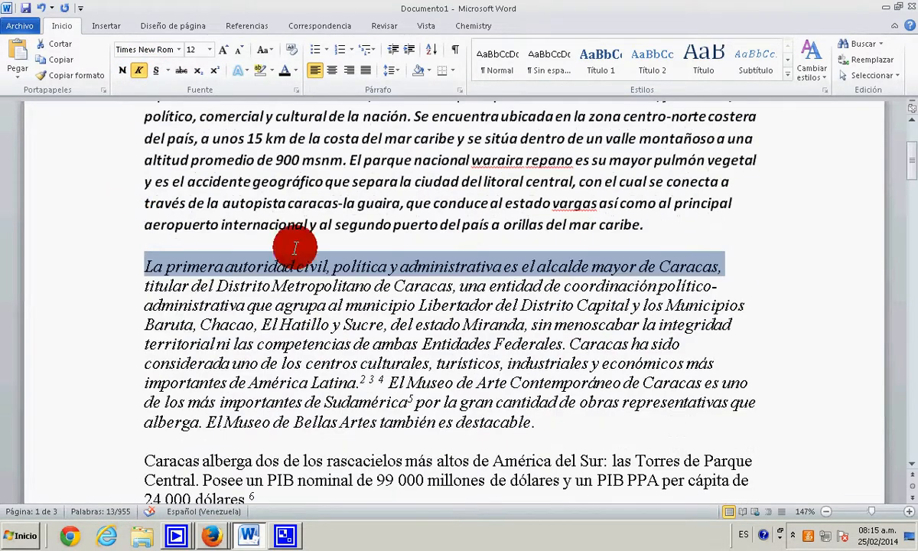
- Remove the italics from the first paragraph
scroll(657, 293, "up", 2)
left_click_drag(649, 329, 188, 167)
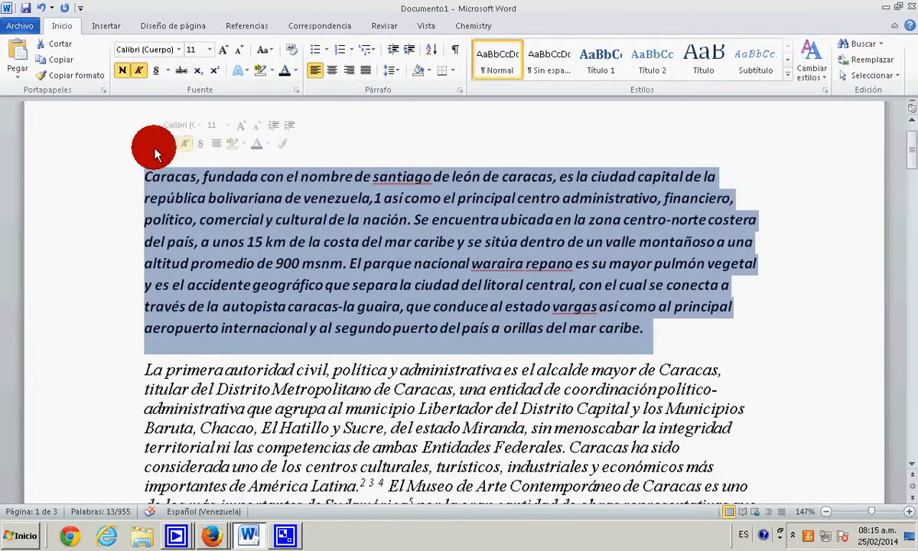
left_click(139, 69)
left_click(232, 188)
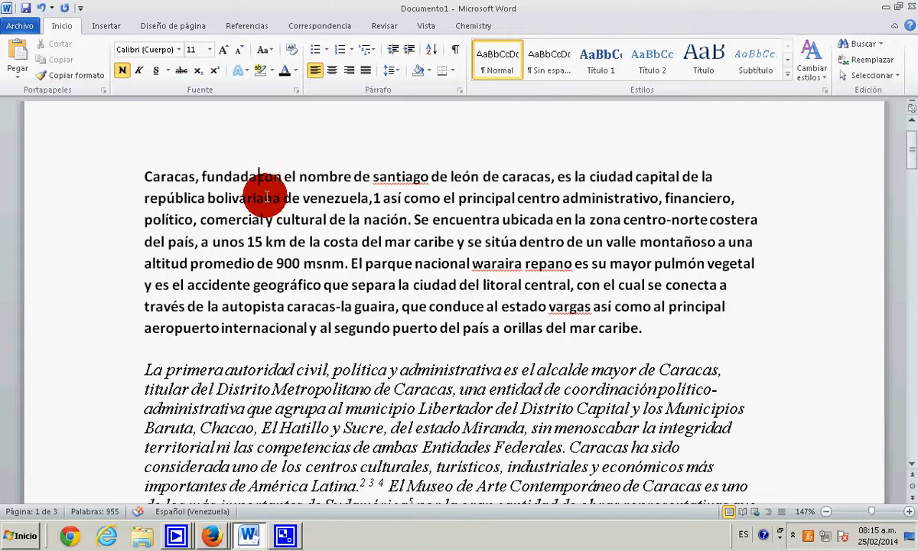
- Underline the third paragraph, beginning "Caracas alberga dos de los rascacielos"
scroll(489, 359, "down", 5)
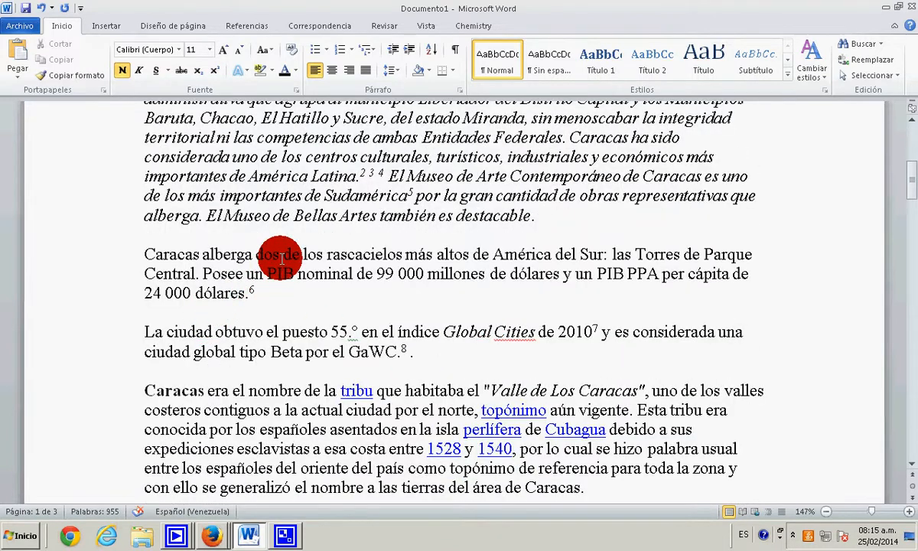
double_click(141, 258)
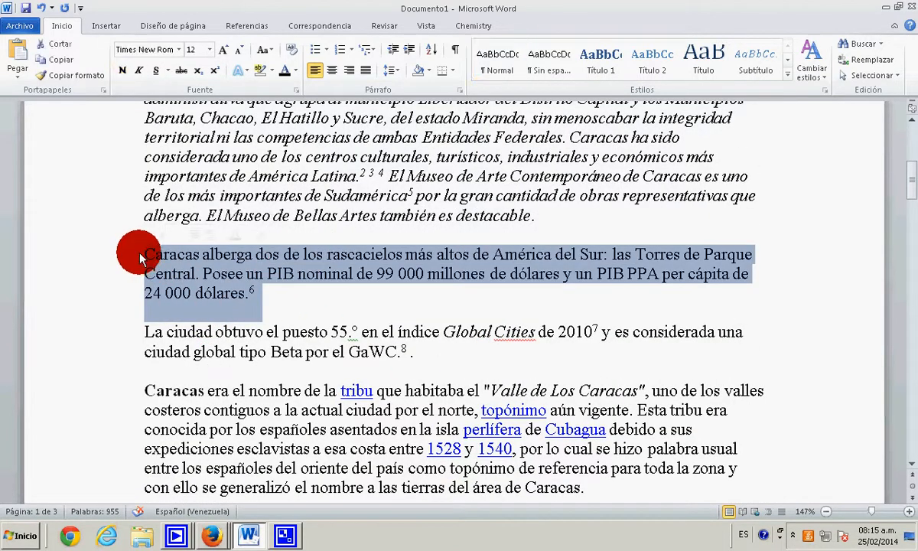
left_click(155, 70)
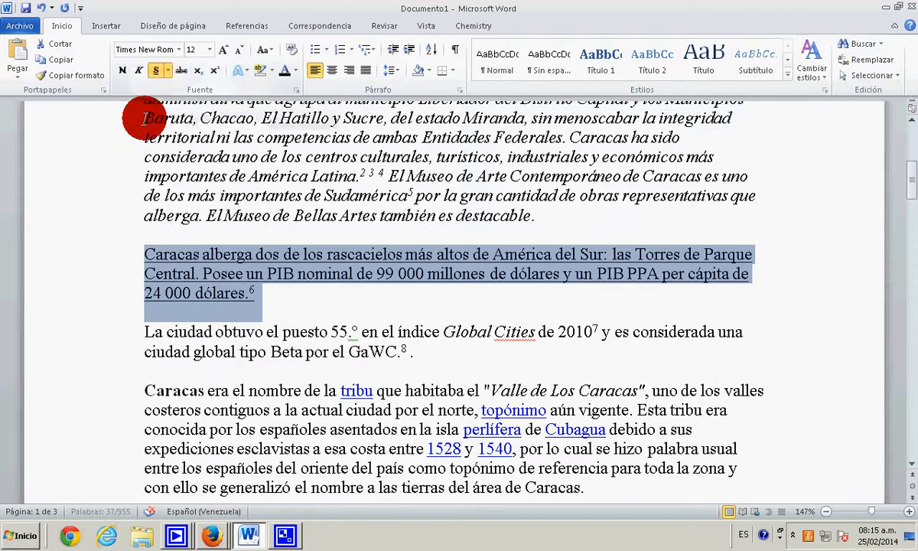
left_click(128, 215)
left_click(307, 302)
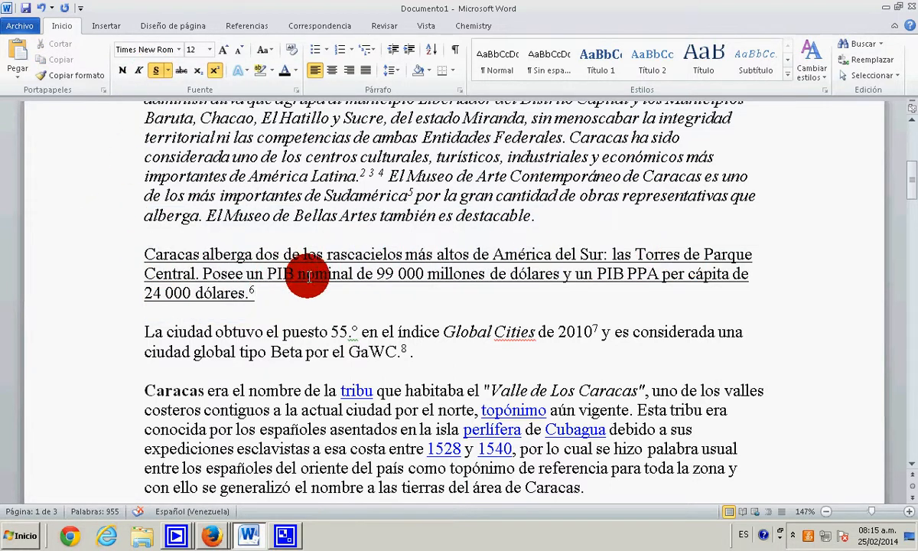
scroll(310, 291, "down", 3)
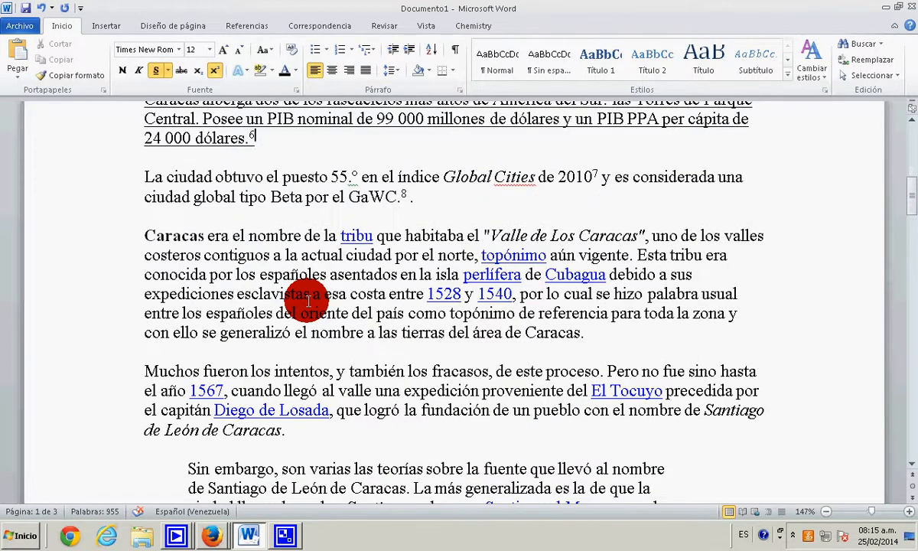
scroll(309, 301, "up", 5)
scroll(309, 301, "up", 2)
scroll(308, 300, "down", 6)
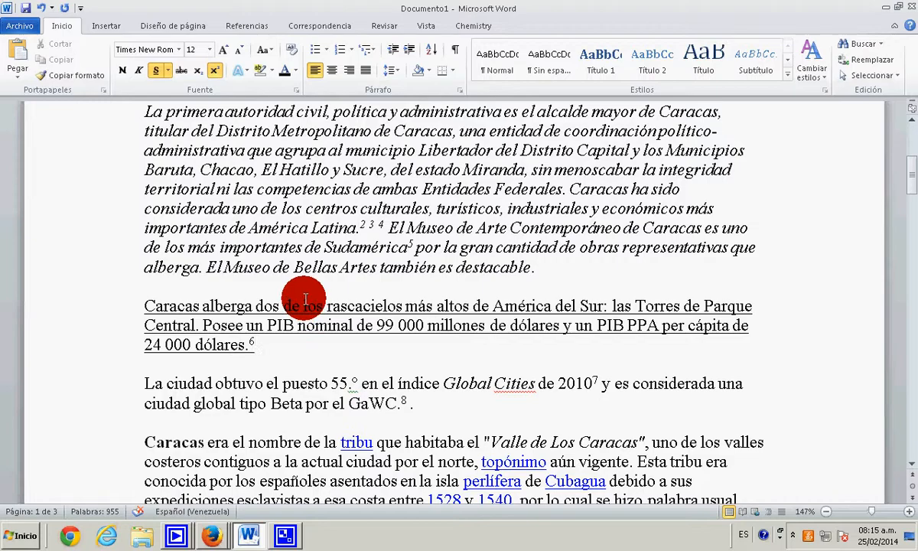
scroll(306, 298, "up", 6)
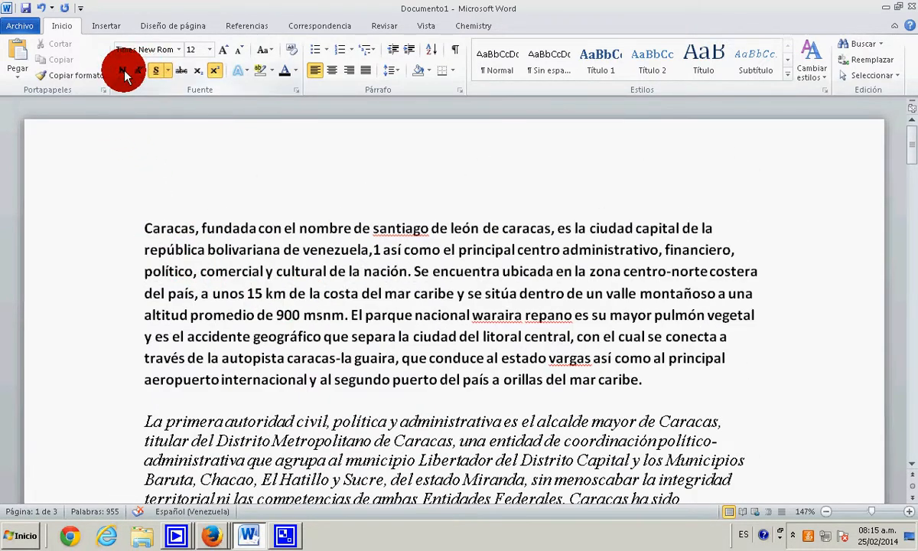
left_click_drag(143, 223, 650, 375)
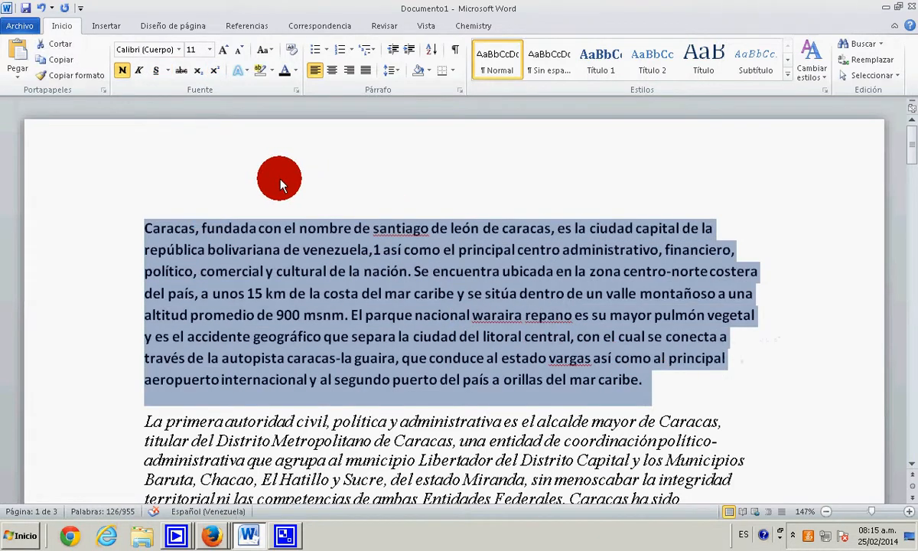
left_click(262, 167)
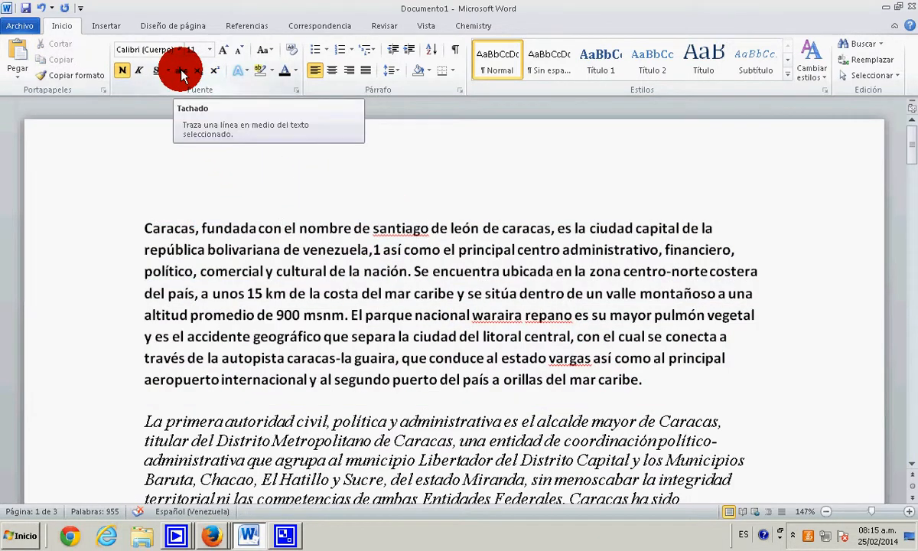
- Apply strikethrough to the first paragraph and remove it again
left_click_drag(144, 226, 639, 373)
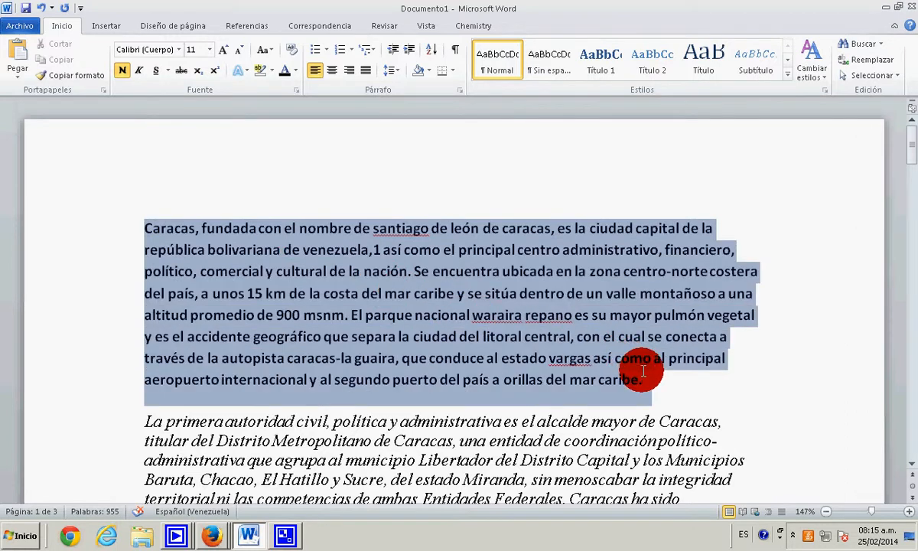
left_click(178, 75)
left_click(169, 202)
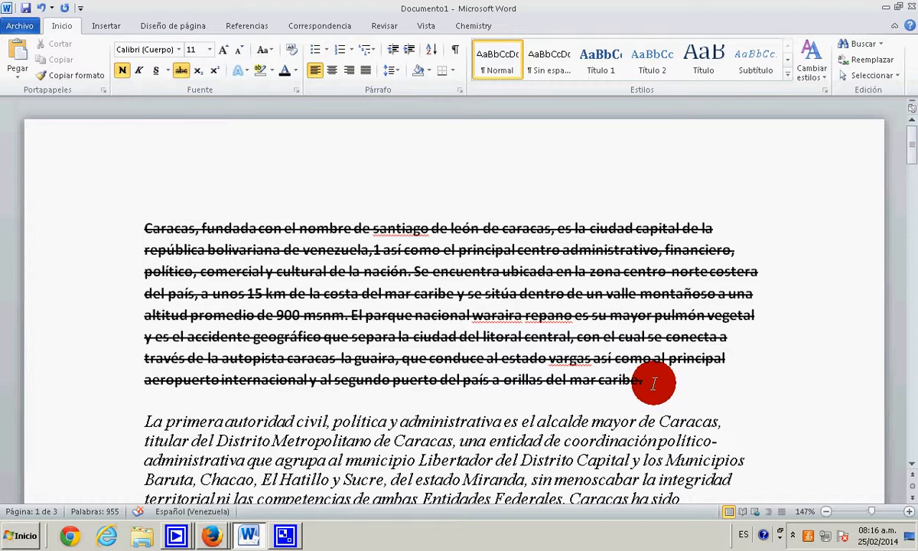
left_click_drag(653, 382, 174, 230)
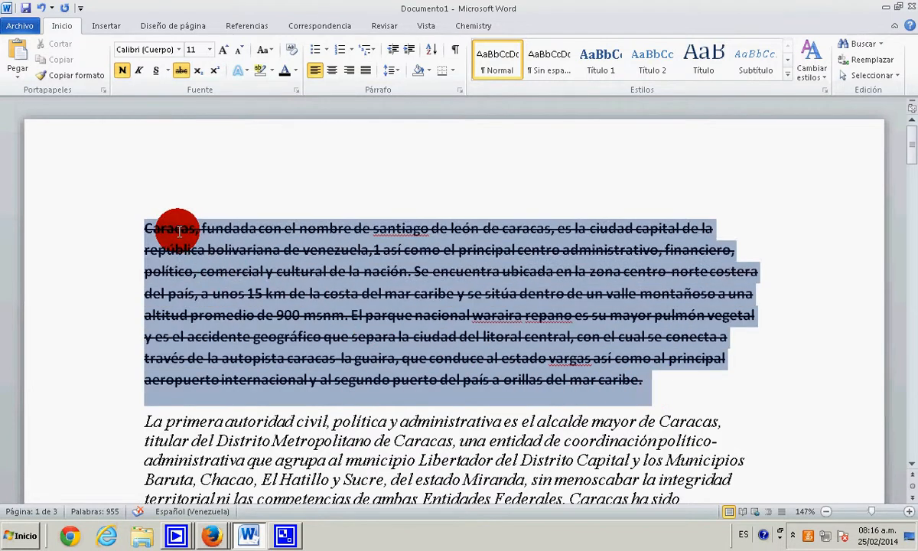
left_click(181, 70)
left_click(213, 162)
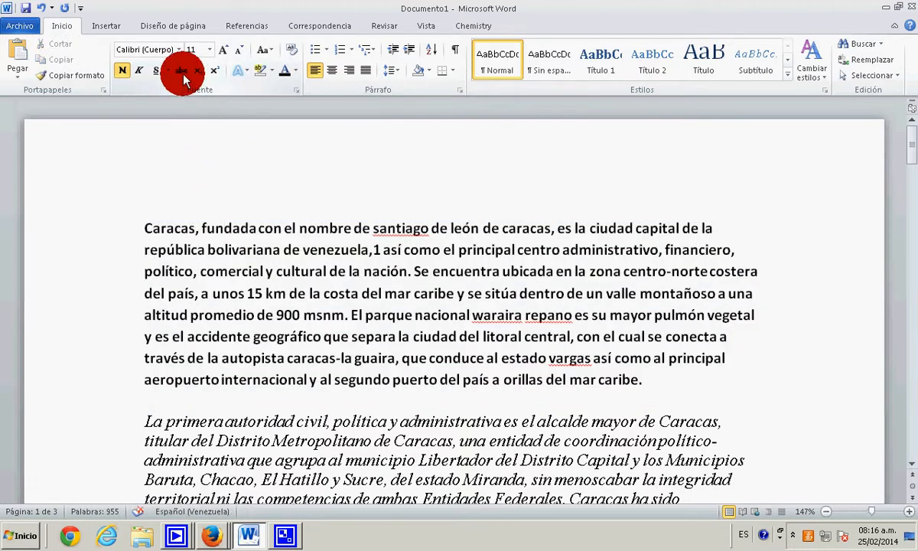
- Insert two blank lines above the first paragraph at the start of the document
left_click(145, 228)
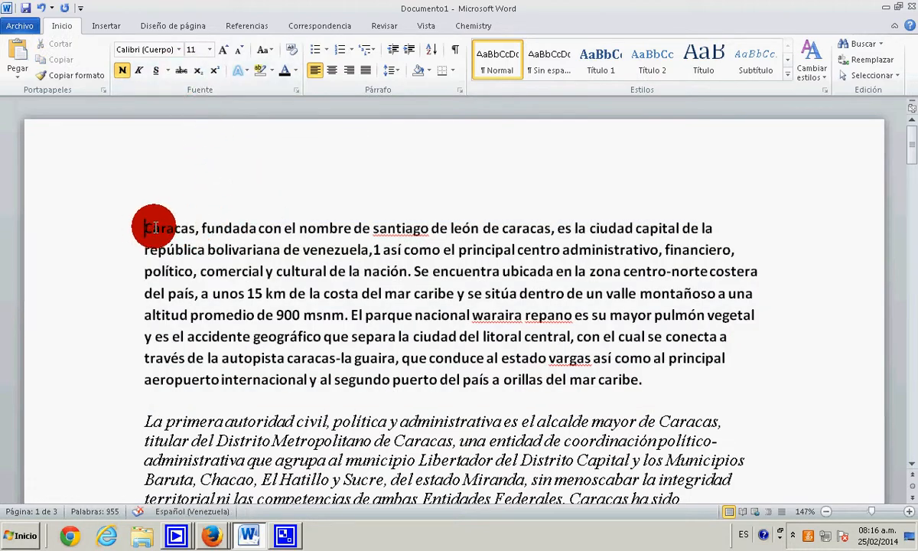
scroll(267, 293, "down", 3)
scroll(157, 238, "up", 3)
key("Return")
key("Return")
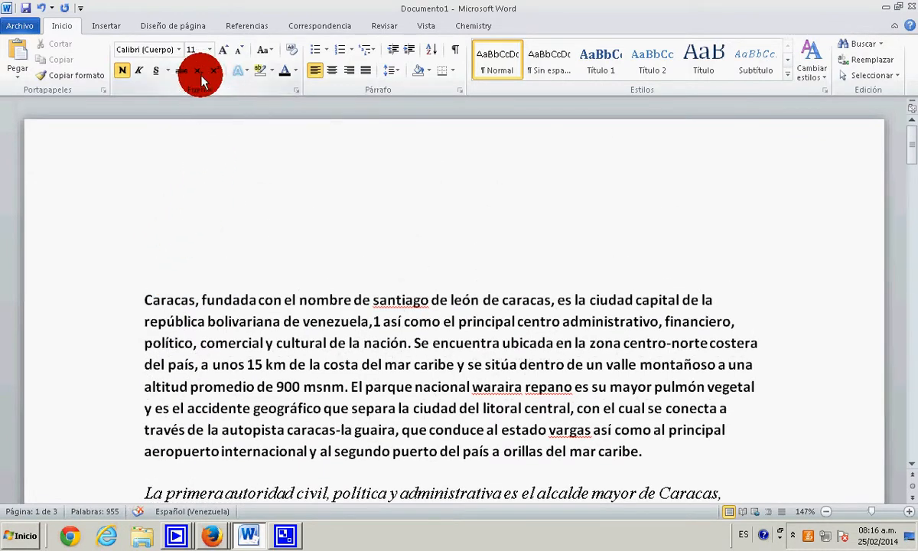
- Write "Al" as subscript text on the blank line above the first paragraph
left_click(249, 245)
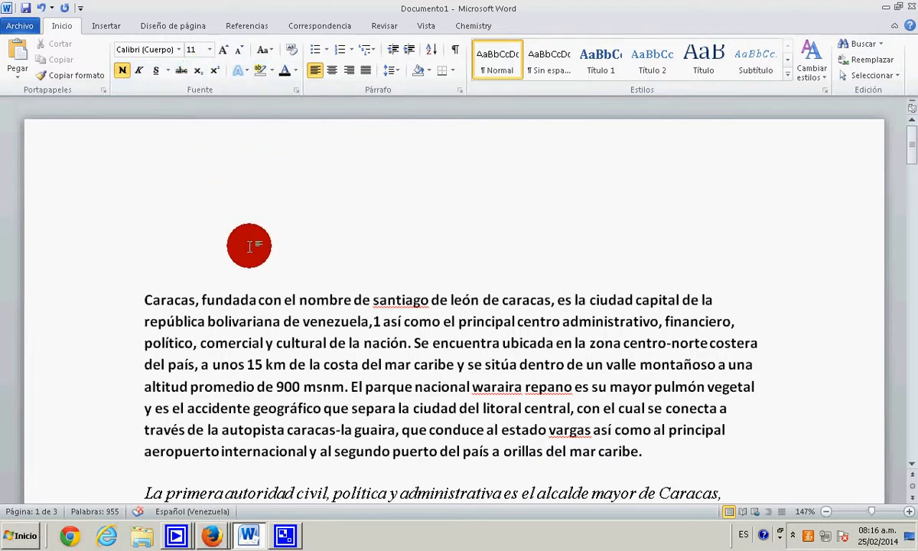
left_click(198, 73)
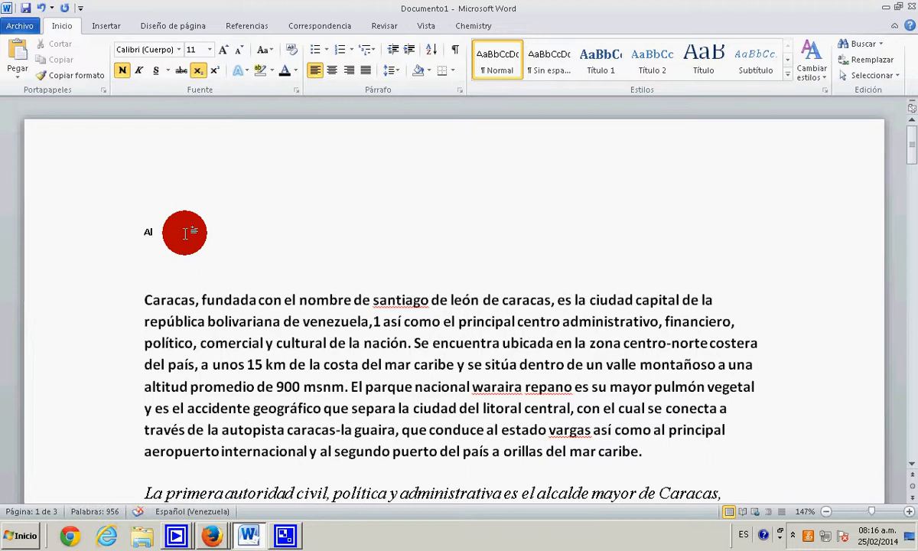
left_click(185, 232)
- Set the "Al" text to font size 20 and turn on subscript
left_click_drag(184, 237, 147, 230)
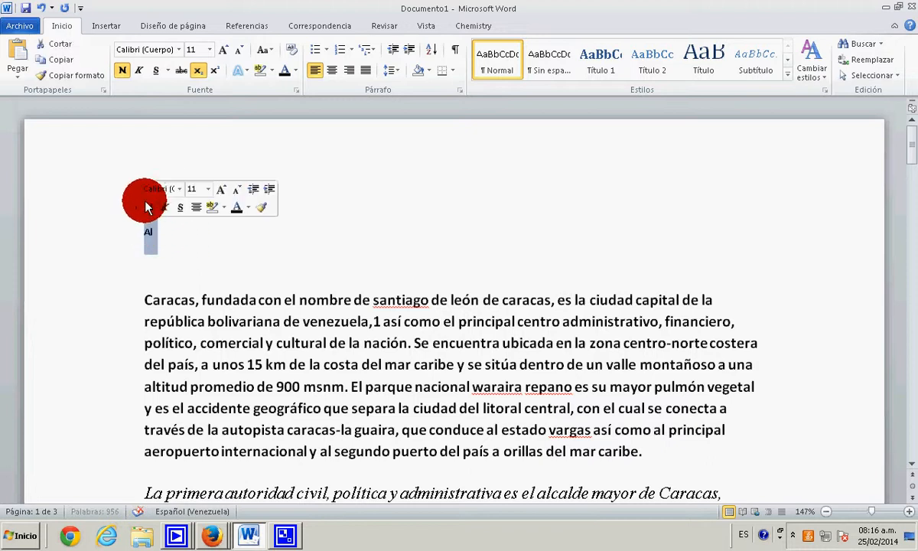
left_click(209, 50)
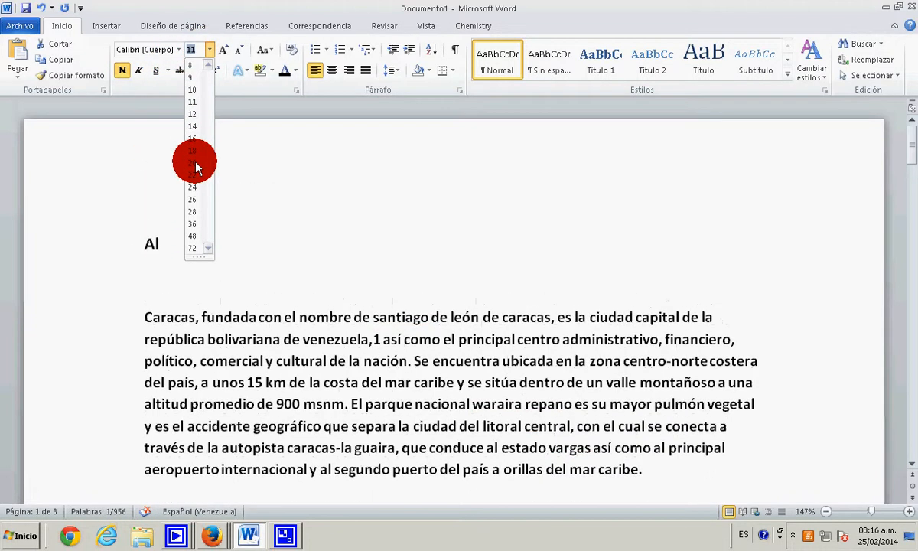
left_click(192, 162)
left_click(175, 249)
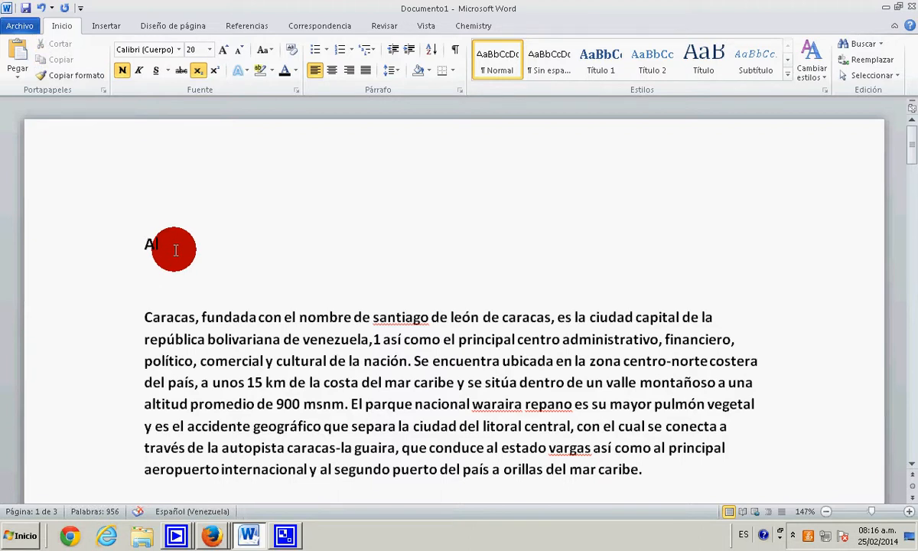
left_click(201, 74)
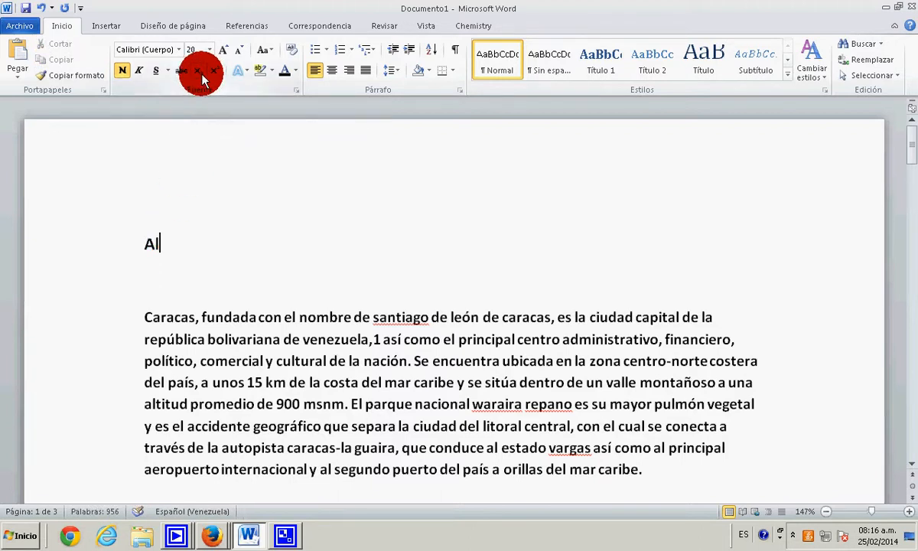
- Delete the enlarged text and write "Al", subscript "4568746 aca skbsakbascascasc", and normal text "ajlknlansclansclñasnclñasnclasñnc"
left_click_drag(166, 239, 108, 232)
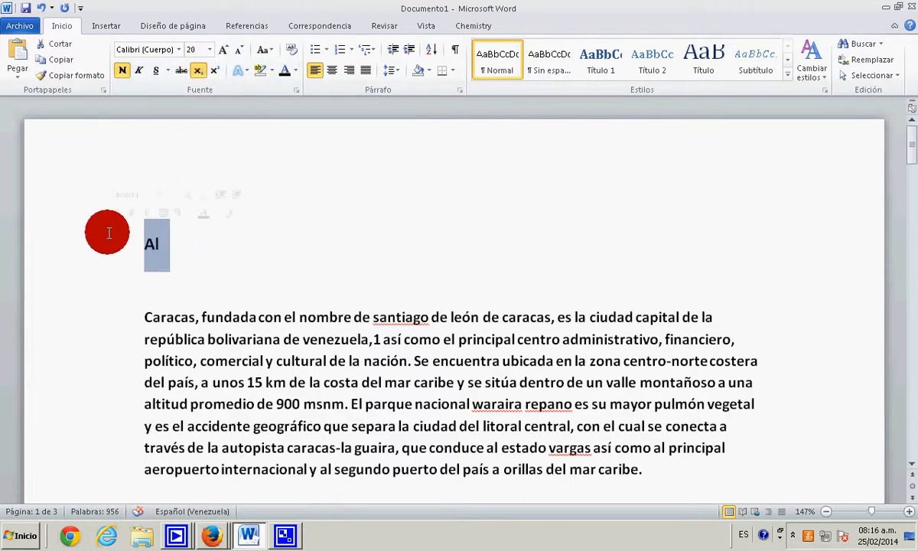
key("Delete")
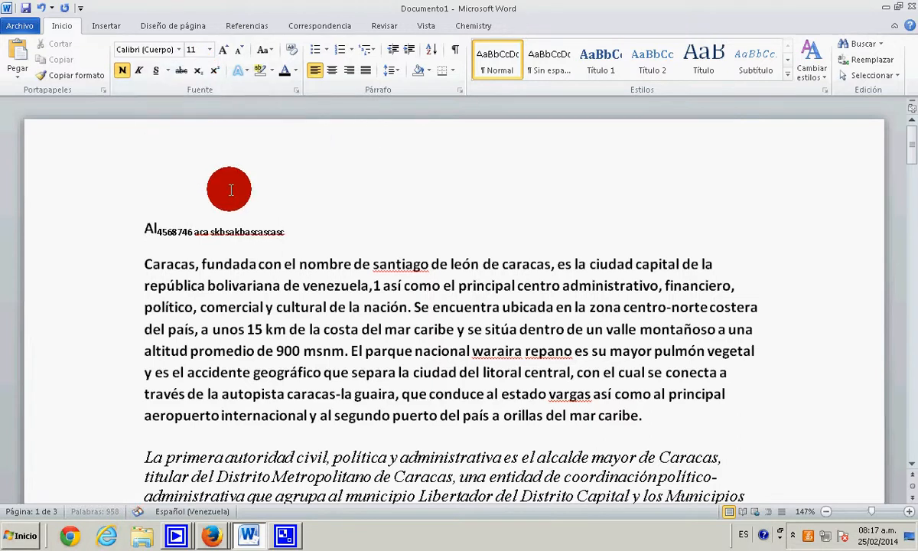
type("ajlknlansclansclñasnclñasnclasñnc")
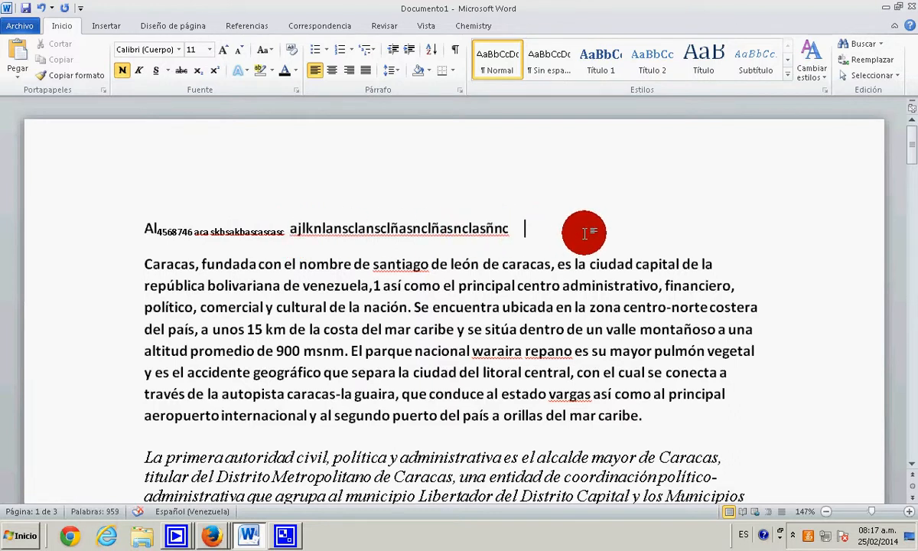
- Add "10", superscript "5djknfdsnfsdnfsdvndsnvdsvn" and normal text "kjnanafnafbnafbafñbafñbafb" at the end of the sample line
left_click(214, 77)
type("10")
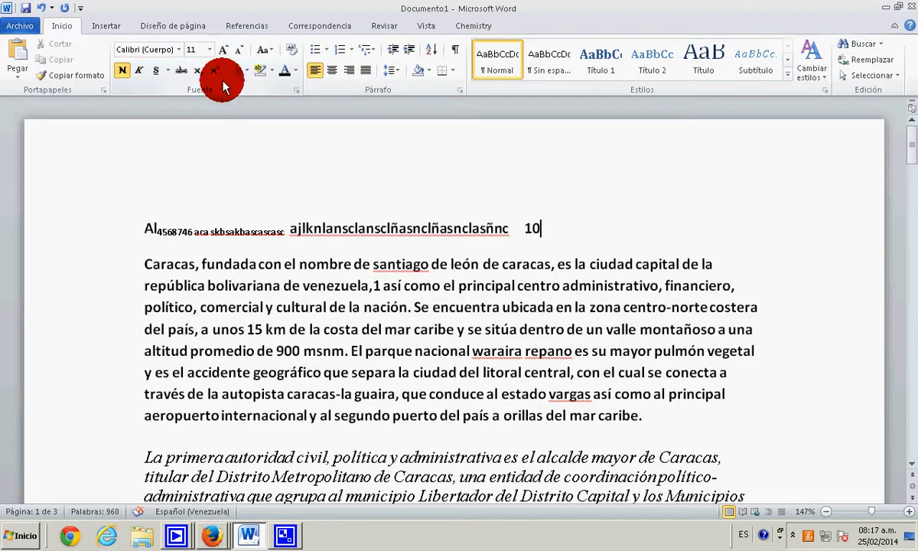
left_click(538, 228)
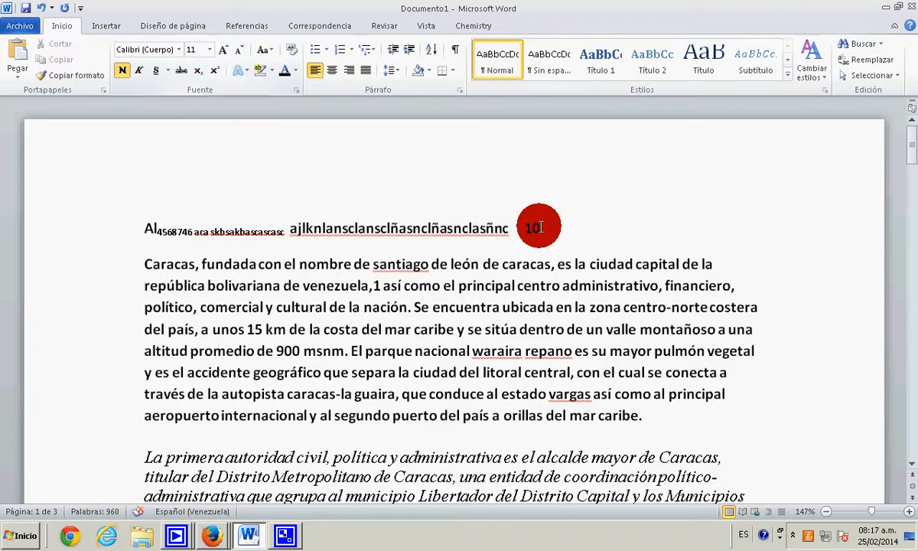
left_click(220, 76)
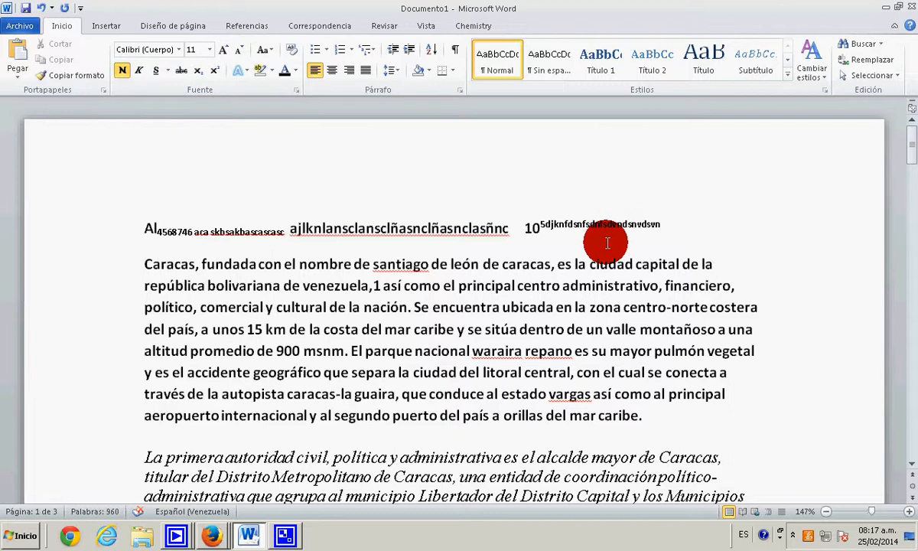
type("fbnafbafñbafñbafb")
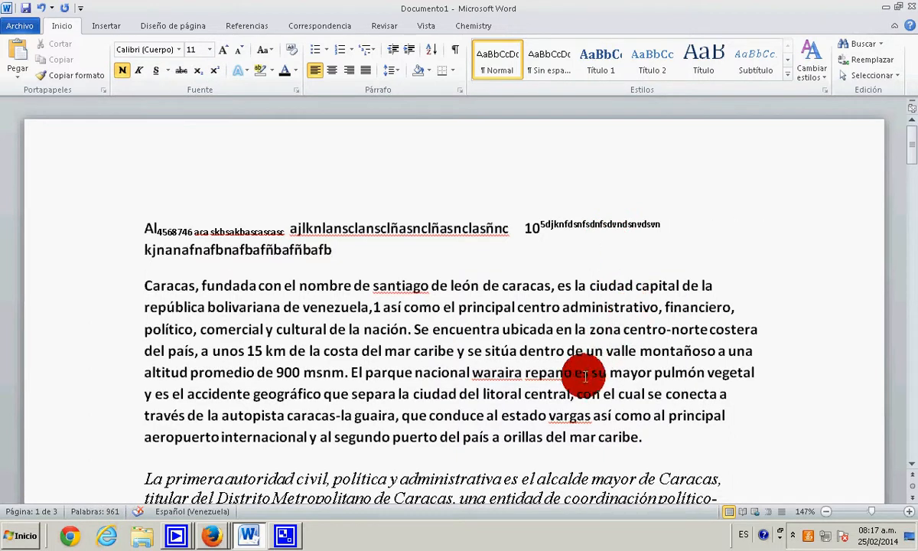
- Separate the opening word "Caracas" from the first paragraph with blank lines above and below, and remove its comma
key("Return")
key("Return")
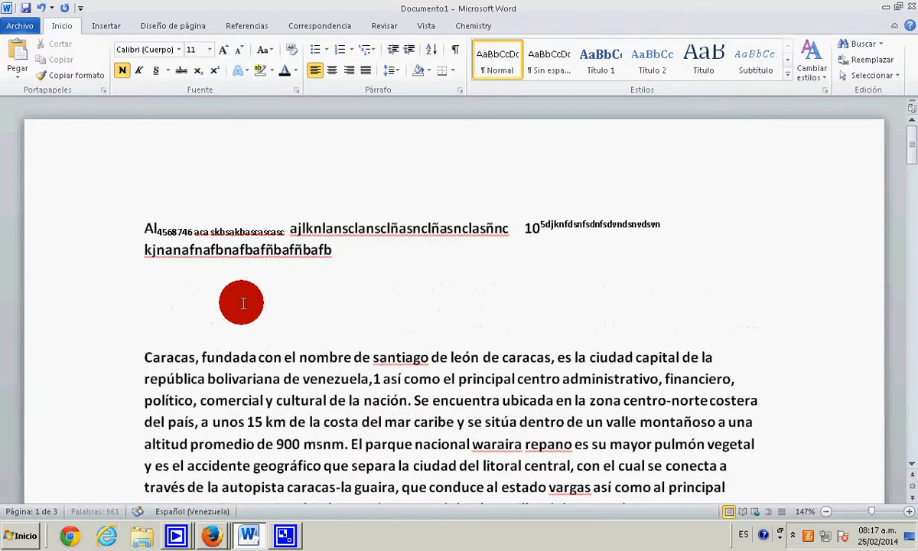
scroll(246, 349, "down", 2)
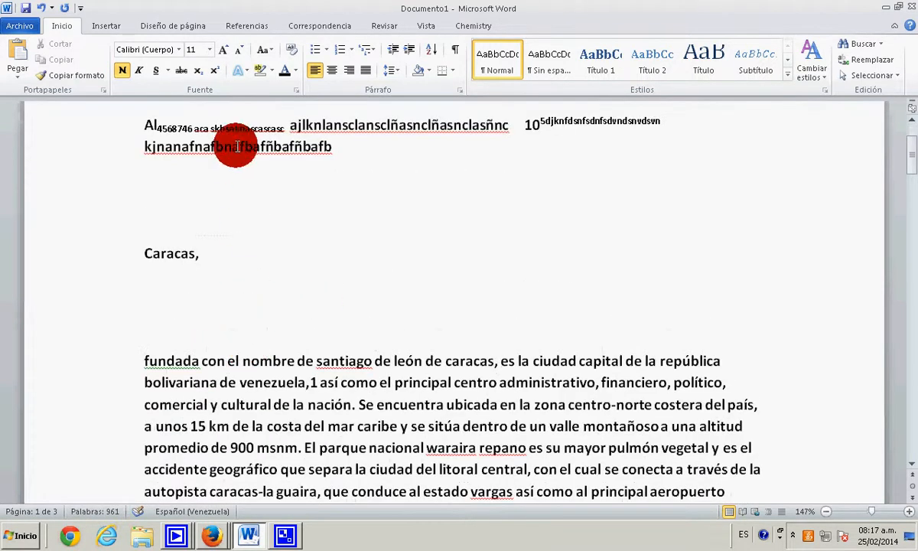
left_click(228, 260)
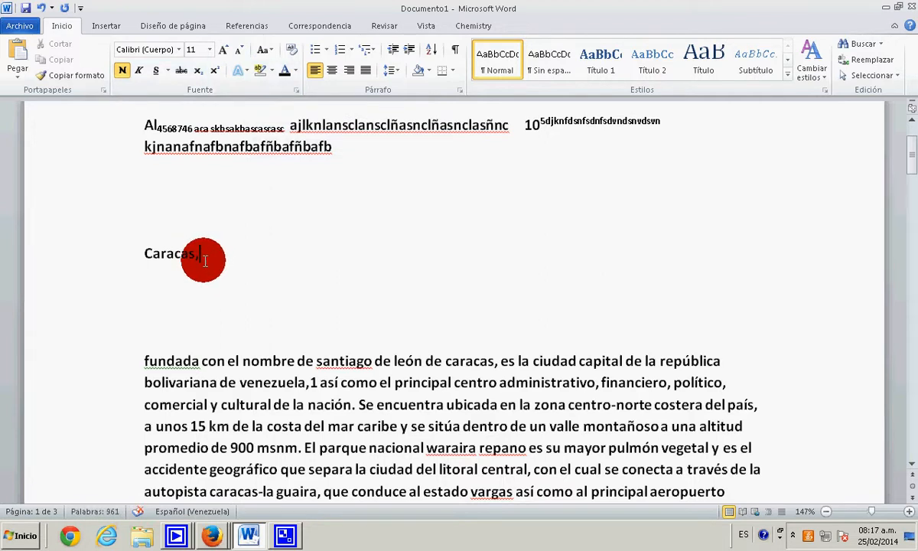
- Apply the purple text effect with reflection to the isolated word "Caracas"
left_click_drag(211, 255, 152, 254)
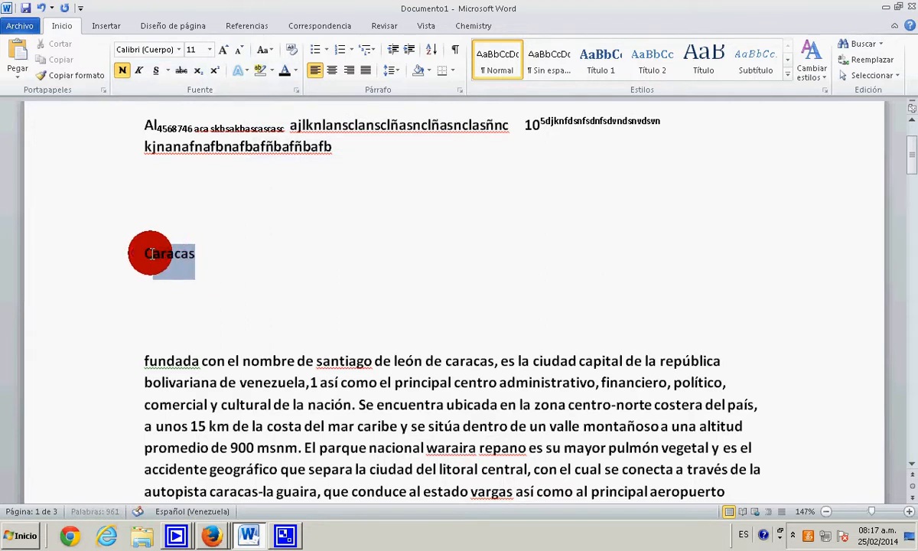
left_click(238, 71)
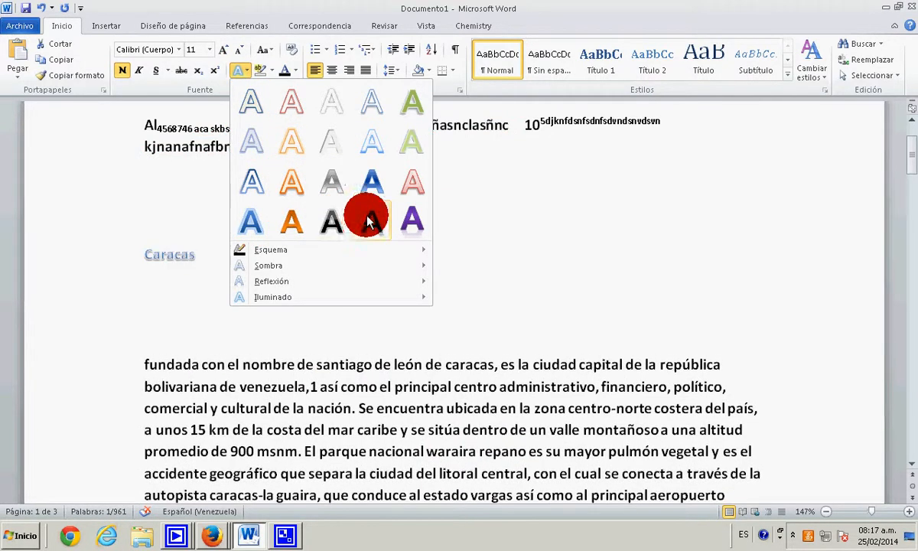
left_click(413, 219)
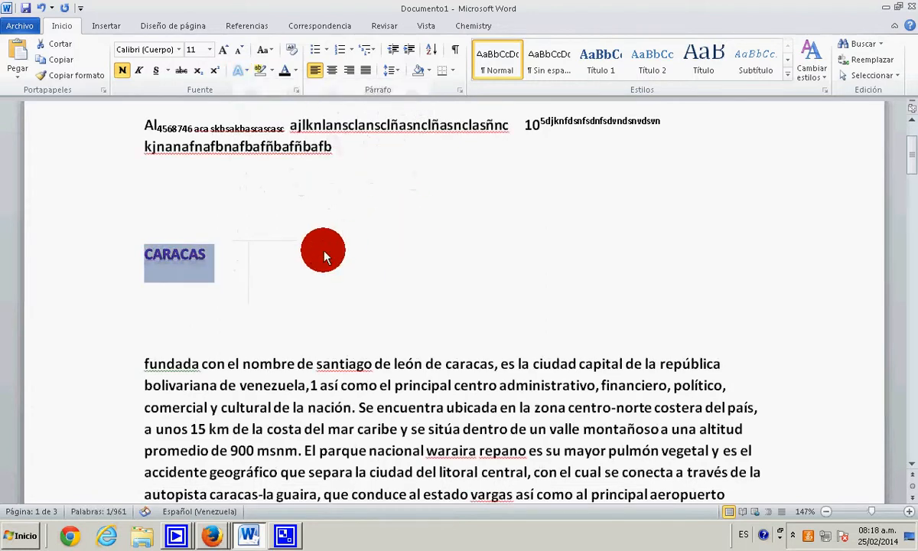
- Set the "CARACAS" heading to font size 36 and the Bauhaus 93 font
left_click(210, 49)
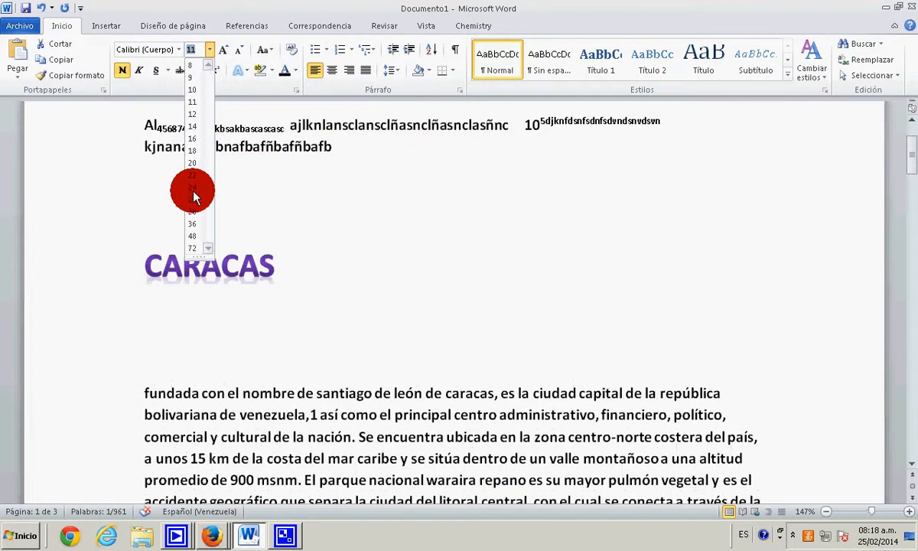
left_click(192, 223)
left_click(178, 50)
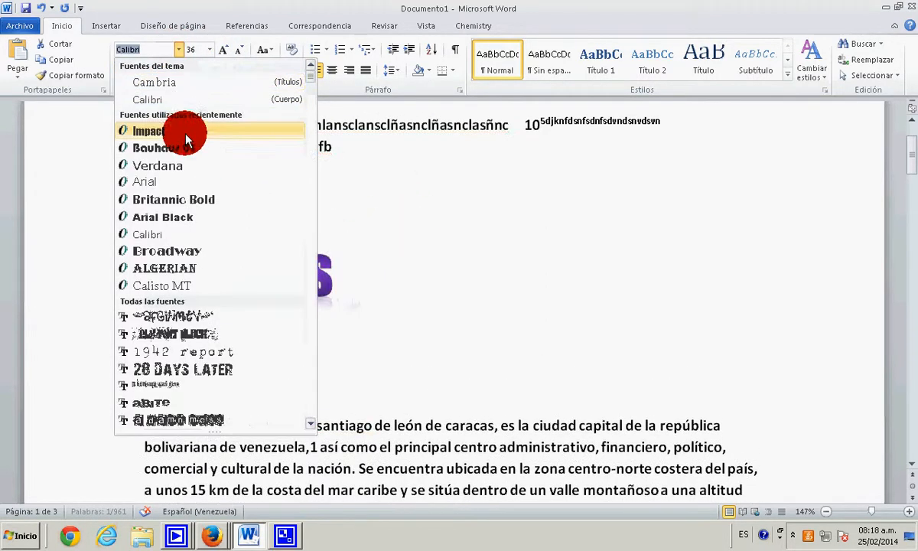
left_click(189, 130)
left_click(405, 304)
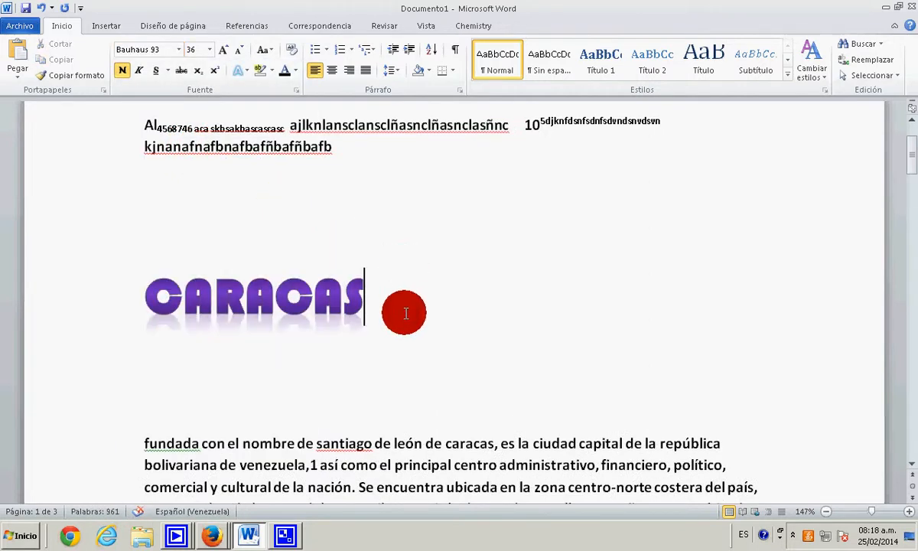
scroll(403, 313, "down", 3)
scroll(444, 289, "up", 2)
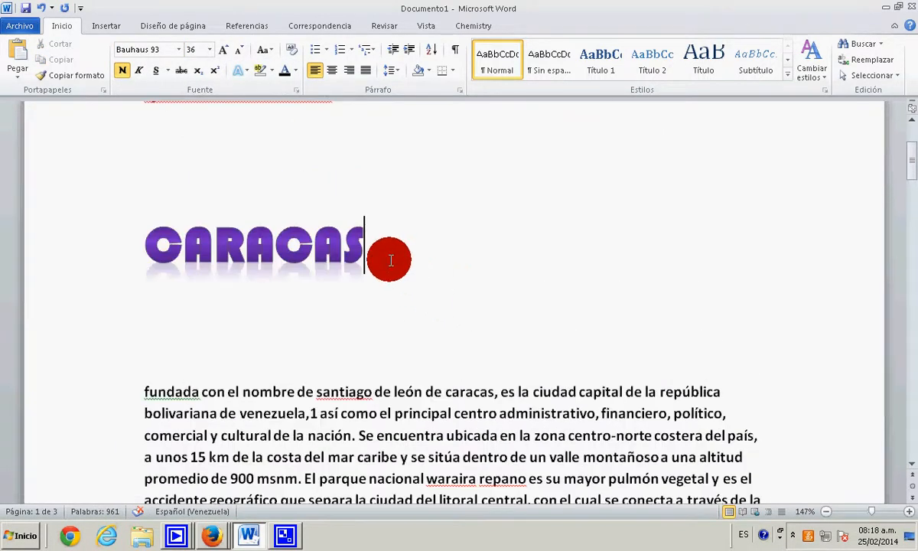
scroll(376, 240, "down", 3)
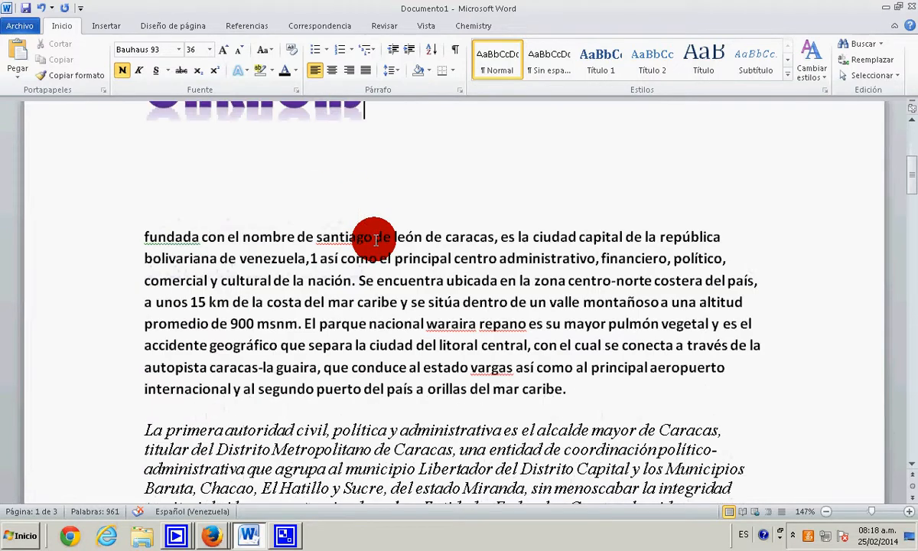
left_click_drag(144, 232, 566, 405)
left_click(271, 70)
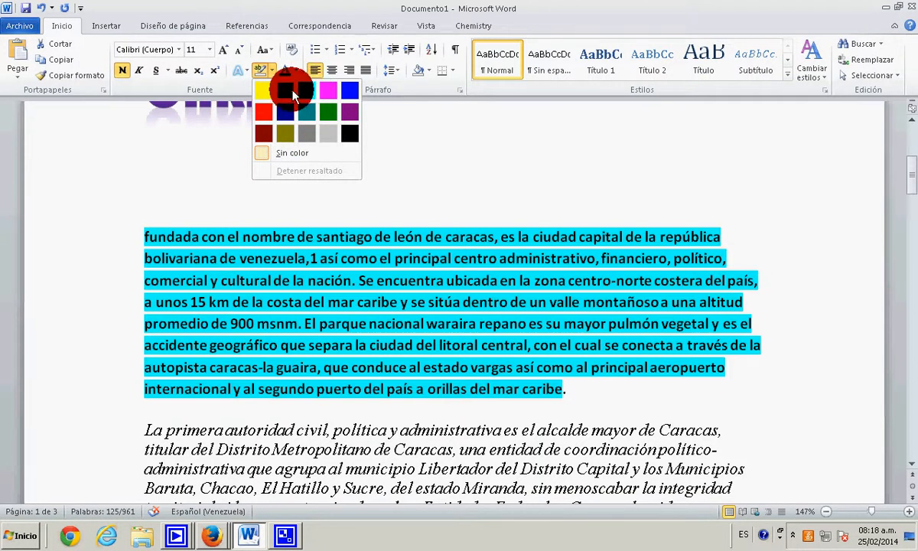
left_click(273, 71)
scroll(390, 268, "up", 1)
left_click(390, 268)
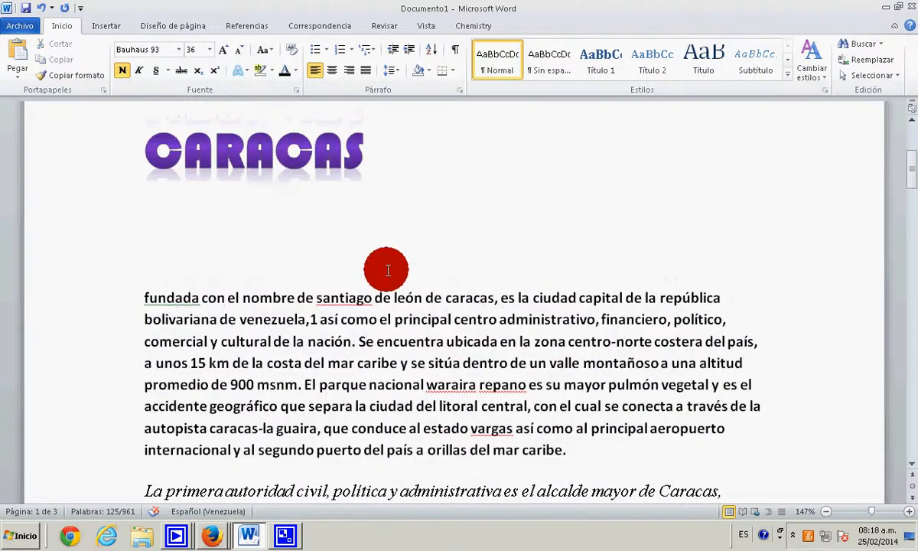
- Highlight the bold paragraph beginning "fundada con el nombre" in bright green
left_click_drag(564, 448, 202, 303)
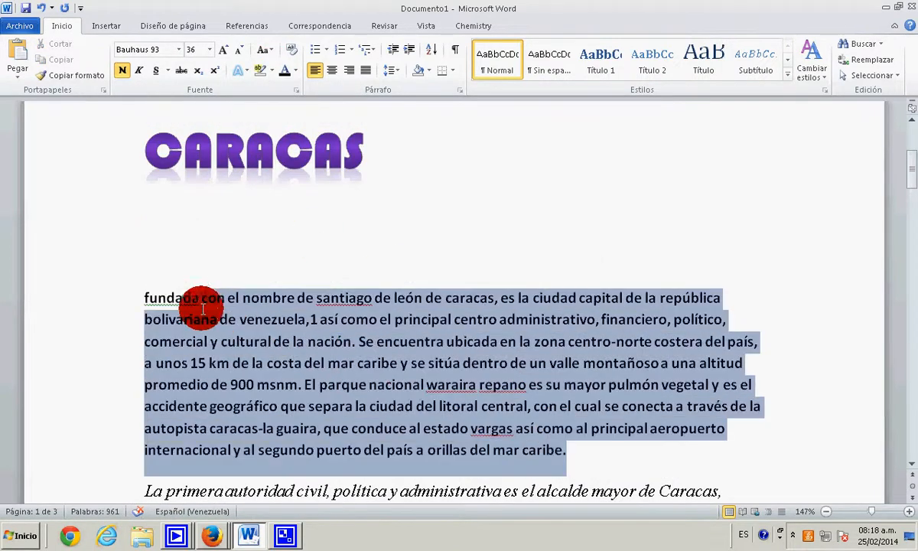
left_click(270, 71)
left_click(289, 90)
left_click(335, 213)
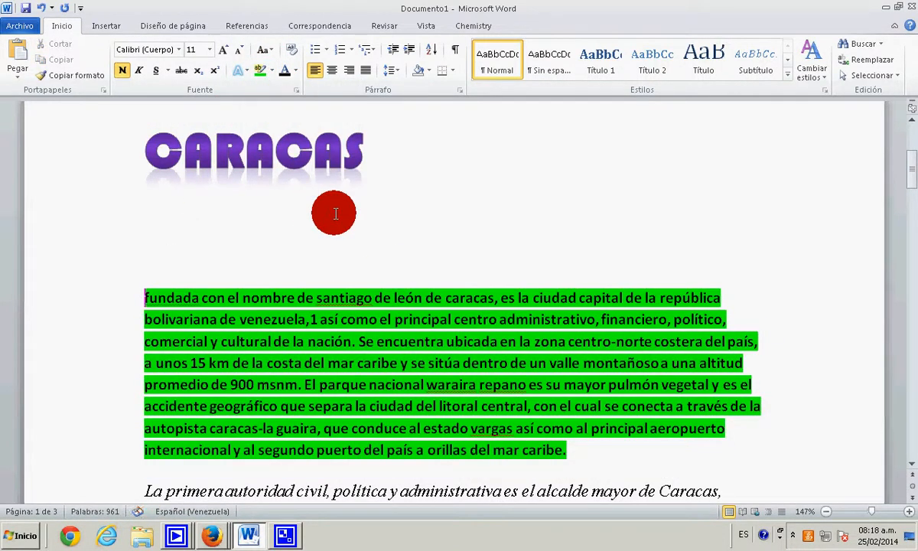
- Highlight the italic paragraph and the paragraph beginning "La ciudad obtuvo el puesto 55" in bright green
scroll(314, 200, "down", 6)
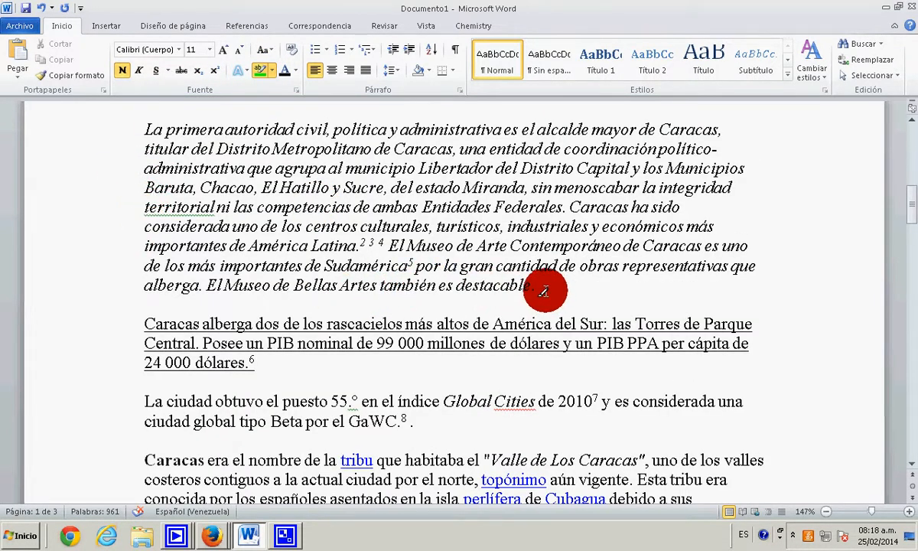
left_click_drag(539, 287, 119, 127)
key("ctrl+alt+h")
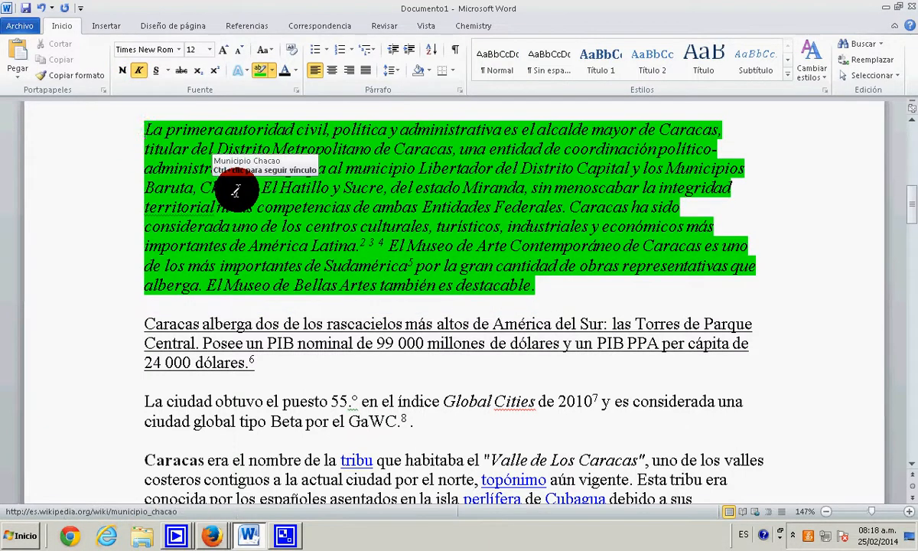
scroll(260, 200, "down", 3)
left_click_drag(413, 217, 162, 197)
key("ctrl+alt+h")
- Highlight in yellow the text from "expediciones esclavistas" on page 2 through the paragraph ending "Santiago de León de Caracas"
scroll(232, 159, "up", 1)
left_click(272, 71)
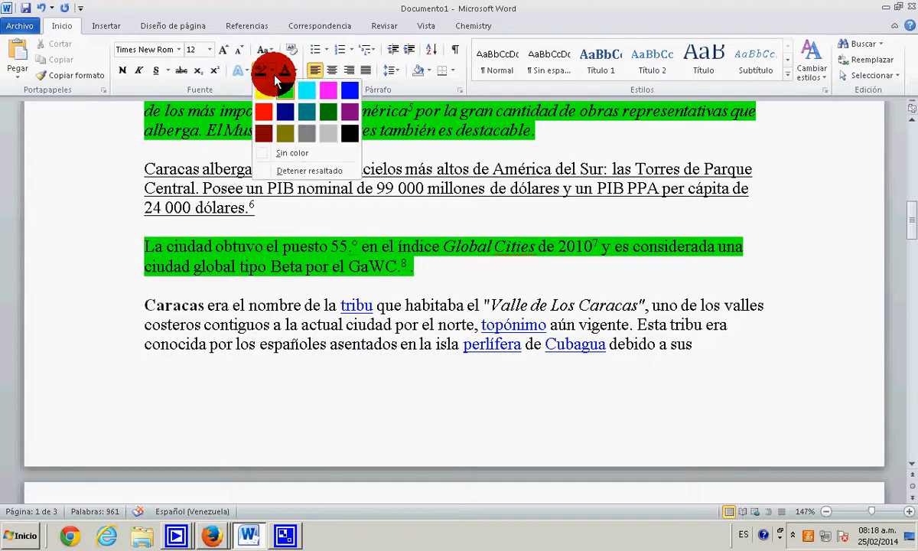
left_click(267, 94)
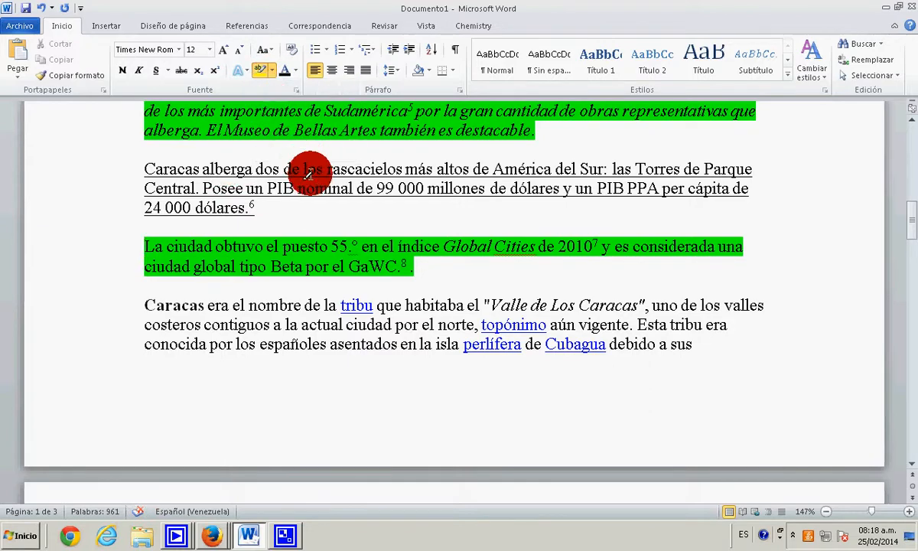
scroll(379, 273, "down", 6)
mouse_move(600, 215)
left_mouse_down()
mouse_move(164, 191)
mouse_move(144, 177)
left_mouse_up()
mouse_move(322, 313)
left_mouse_down()
mouse_move(172, 292)
mouse_move(153, 257)
left_mouse_up()
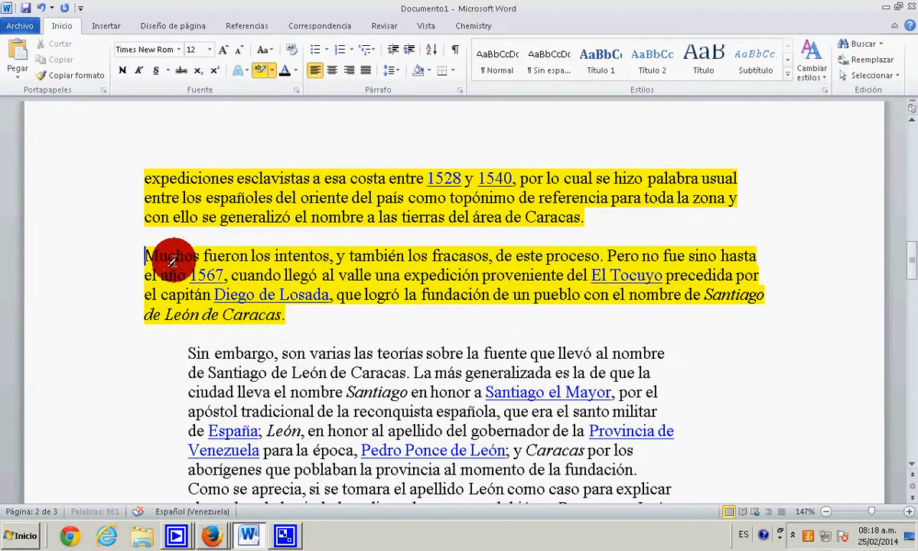
- Remove the green and yellow highlighting from all the highlighted paragraphs by applying no highlight colour over them
scroll(291, 293, "up", 15)
scroll(289, 293, "up", 3)
scroll(289, 293, "down", 3)
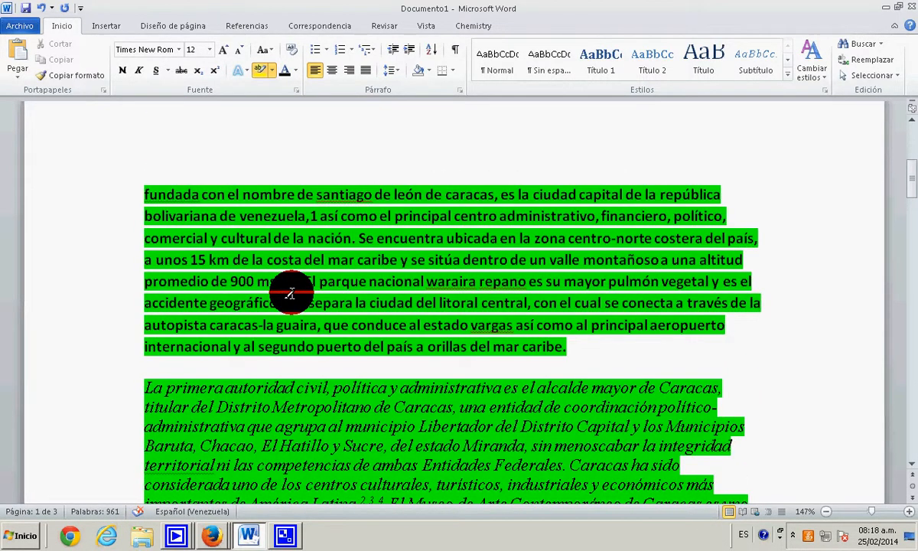
left_click(272, 71)
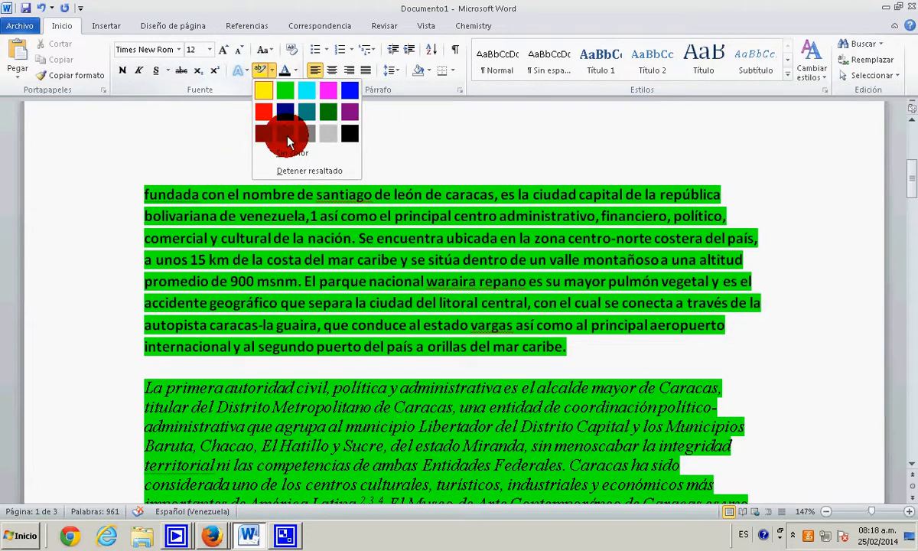
left_click(295, 158)
mouse_move(564, 347)
left_mouse_down()
mouse_move(281, 258)
mouse_move(132, 195)
left_mouse_up()
scroll(375, 287, "down", 3)
left_click_drag(536, 386, 141, 233)
scroll(140, 233, "down", 5)
mouse_move(437, 217)
left_mouse_down()
mouse_move(123, 196)
mouse_move(140, 189)
left_mouse_up()
scroll(375, 266, "down", 7)
mouse_move(332, 318)
left_mouse_down()
mouse_move(140, 193)
mouse_move(132, 178)
left_mouse_up()
- Change the font colour of the bold paragraph beginning "fundada con el nombre" to orange
scroll(354, 256, "up", 12)
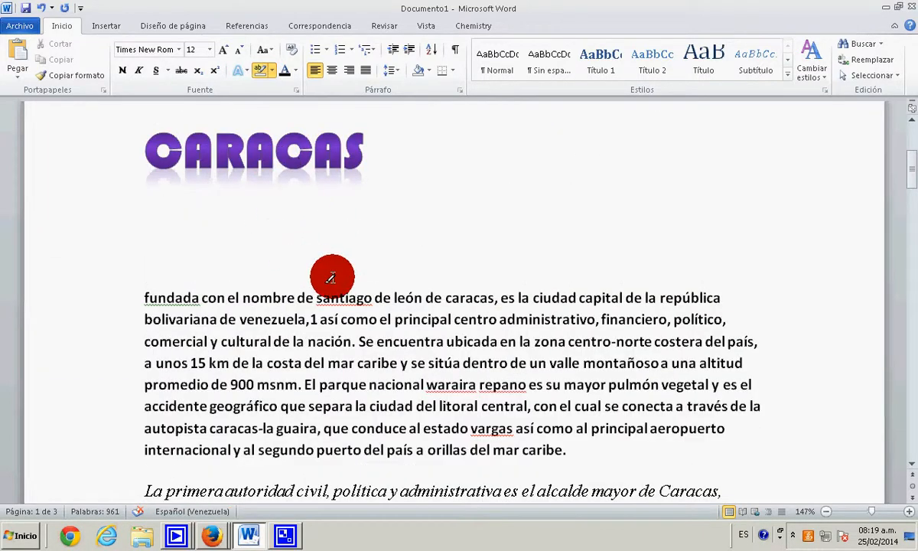
left_click(295, 73)
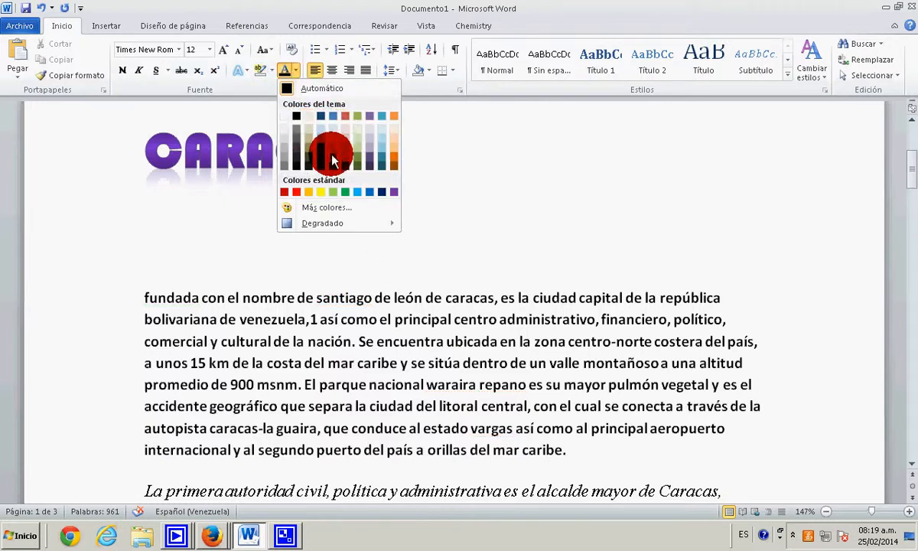
left_click(316, 302)
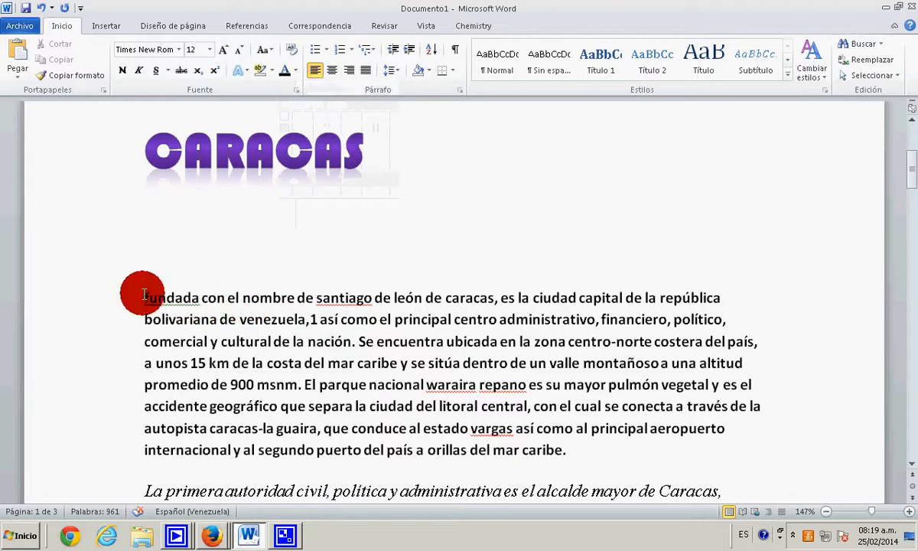
left_click_drag(144, 296, 566, 457)
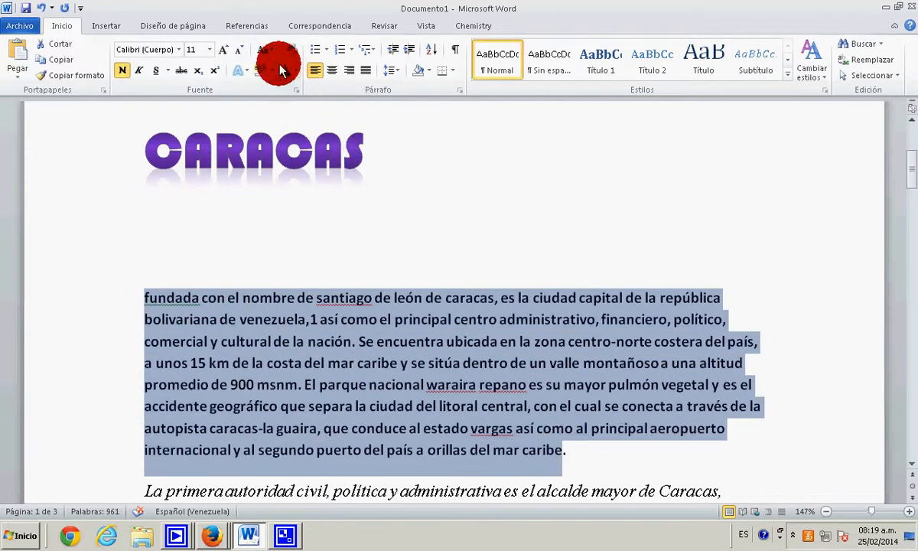
left_click(296, 74)
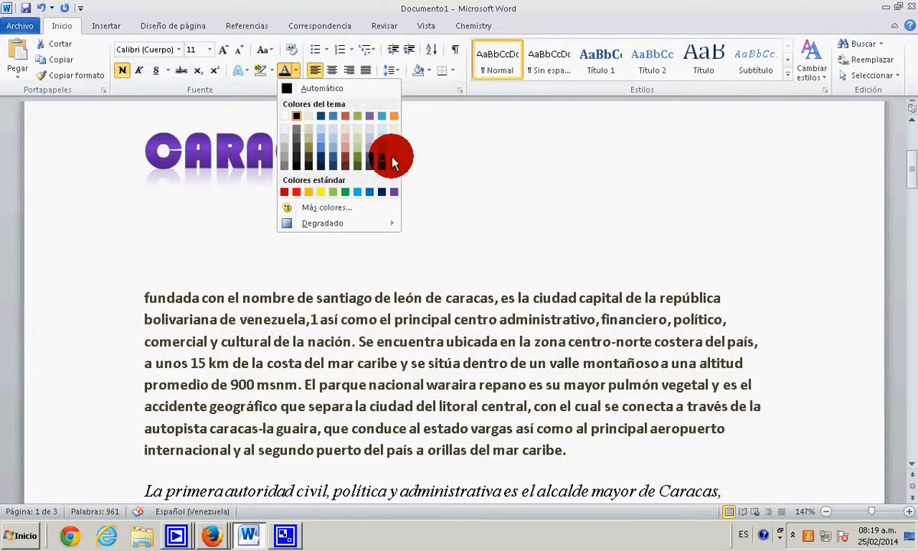
left_click(395, 162)
- Colour the italic paragraph's text red from "La primera autoridad civil" through "Entidades Federales"
scroll(380, 242, "down", 3)
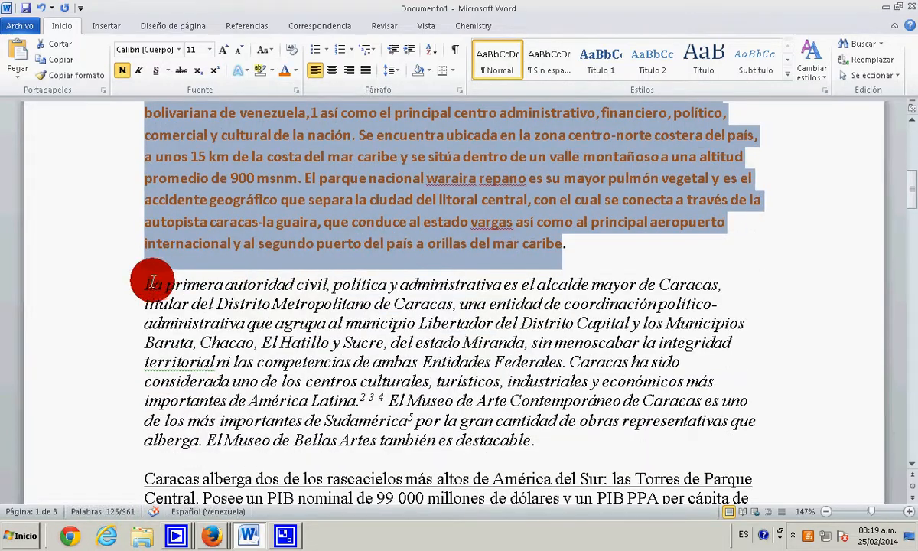
left_click_drag(153, 283, 562, 362)
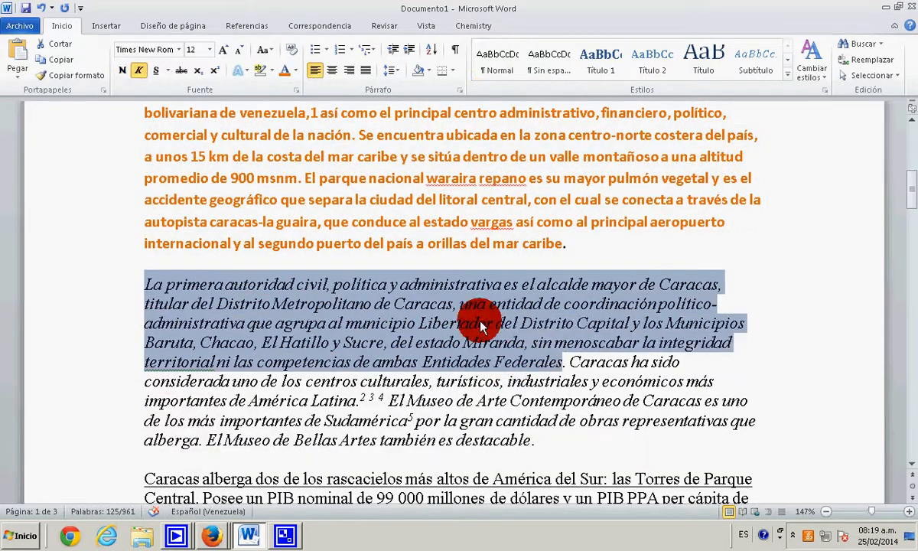
left_click(295, 71)
left_click(302, 191)
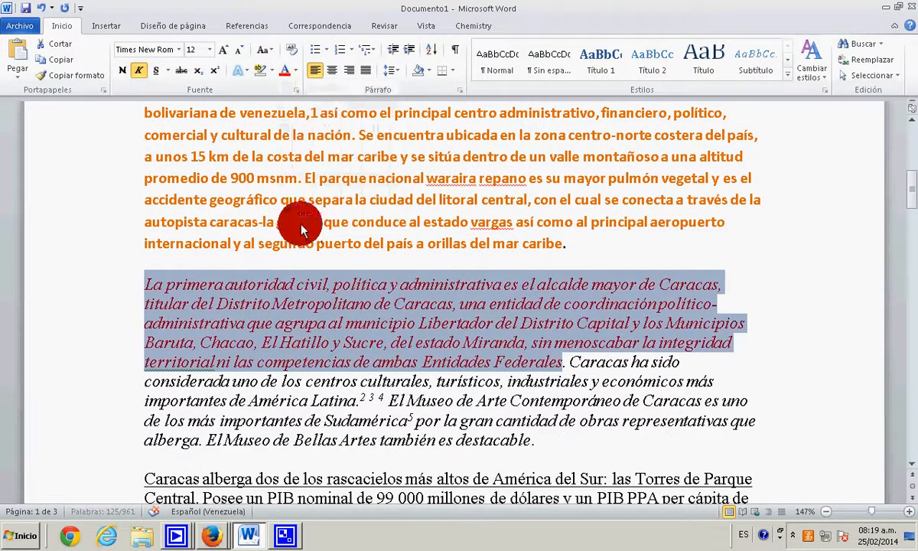
- Colour the italic text light green from "considerada uno de los centros culturales" through "también es destacable"
scroll(299, 222, "down", 3)
left_click_drag(145, 225, 472, 276)
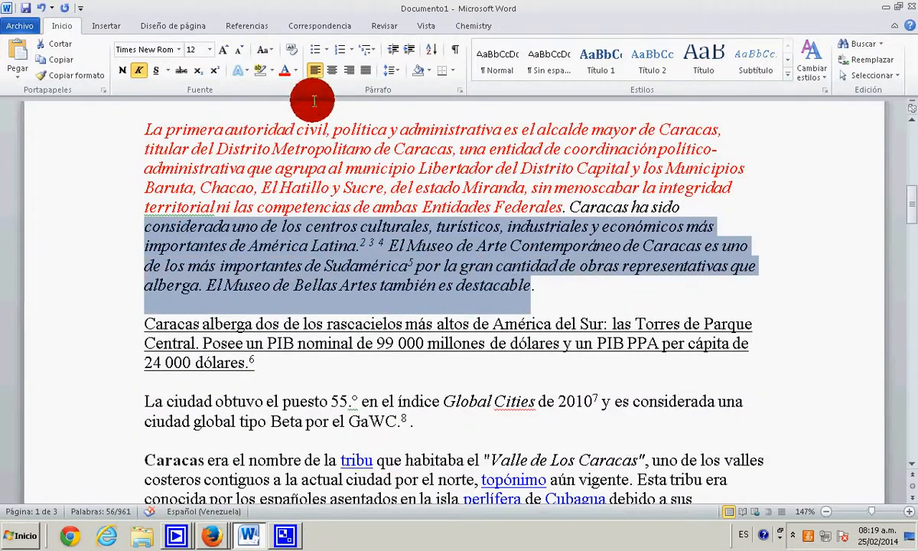
left_click(297, 69)
left_click(338, 188)
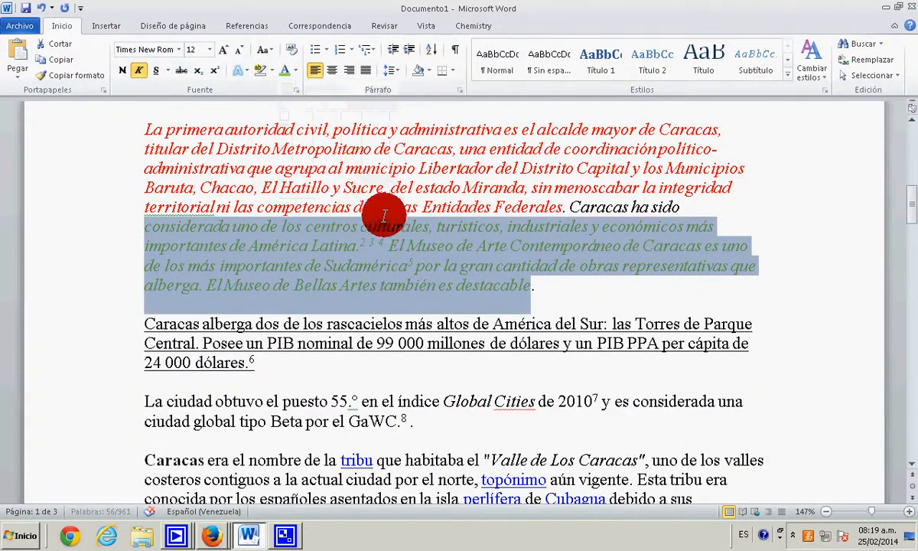
- Change the font colour of the underlined paragraph and the "La ciudad obtuvo el puesto 55" paragraph to dark red
scroll(274, 228, "down", 3)
left_click_drag(350, 259, 181, 142)
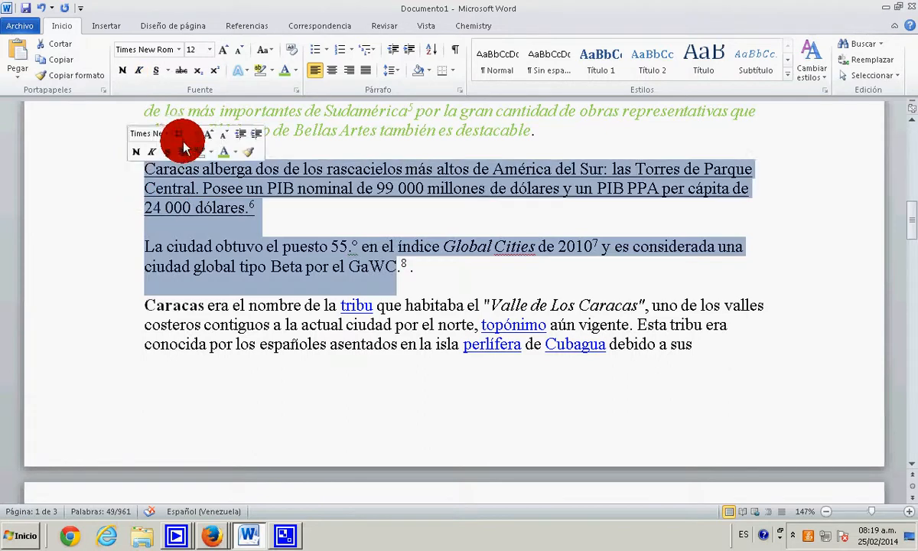
left_click_drag(416, 269, 122, 162)
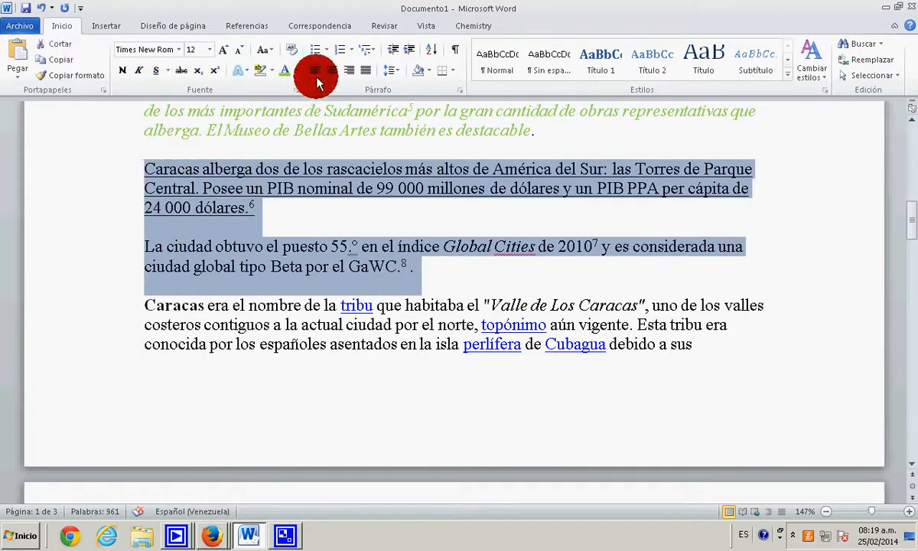
left_click(296, 70)
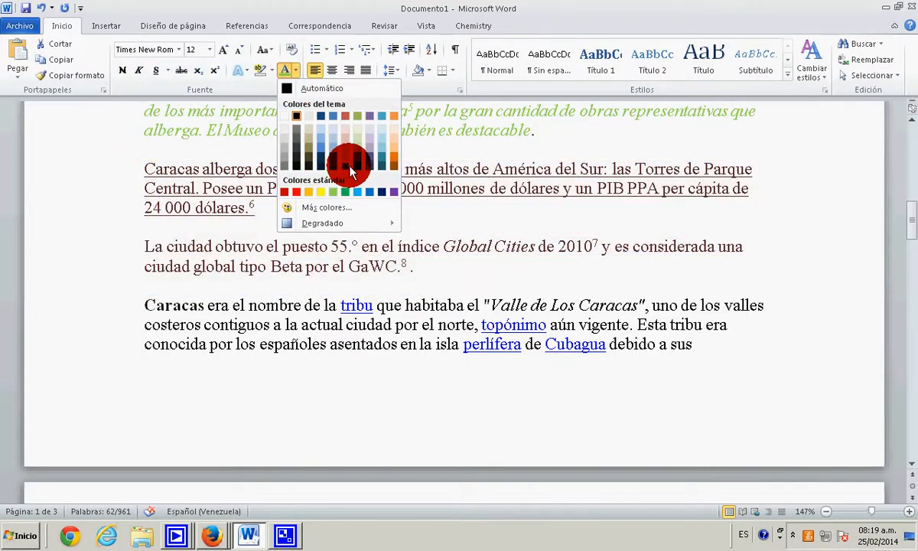
left_click(348, 163)
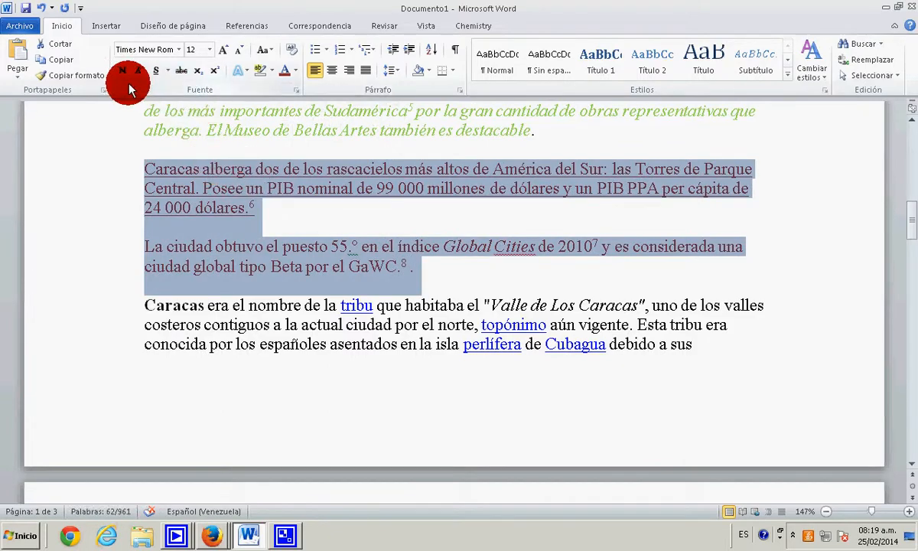
left_click(575, 225)
scroll(566, 226, "up", 10)
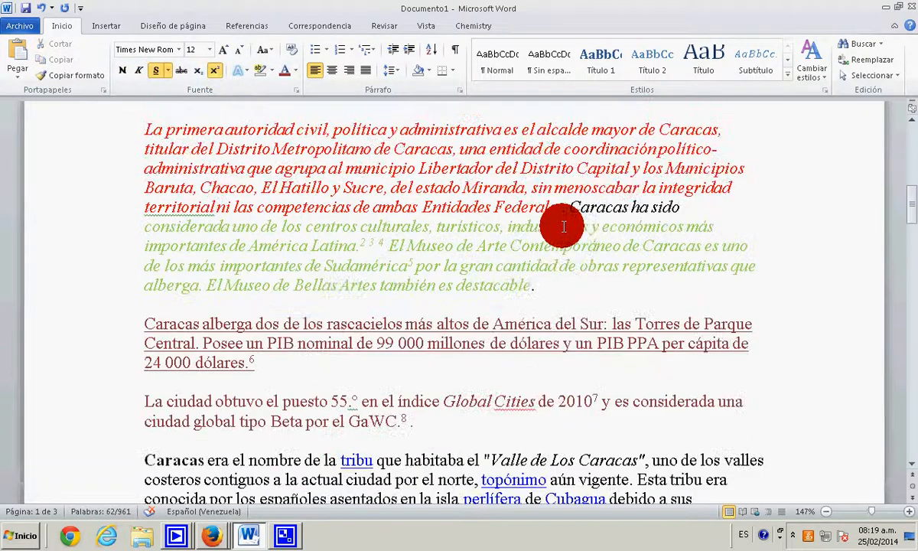